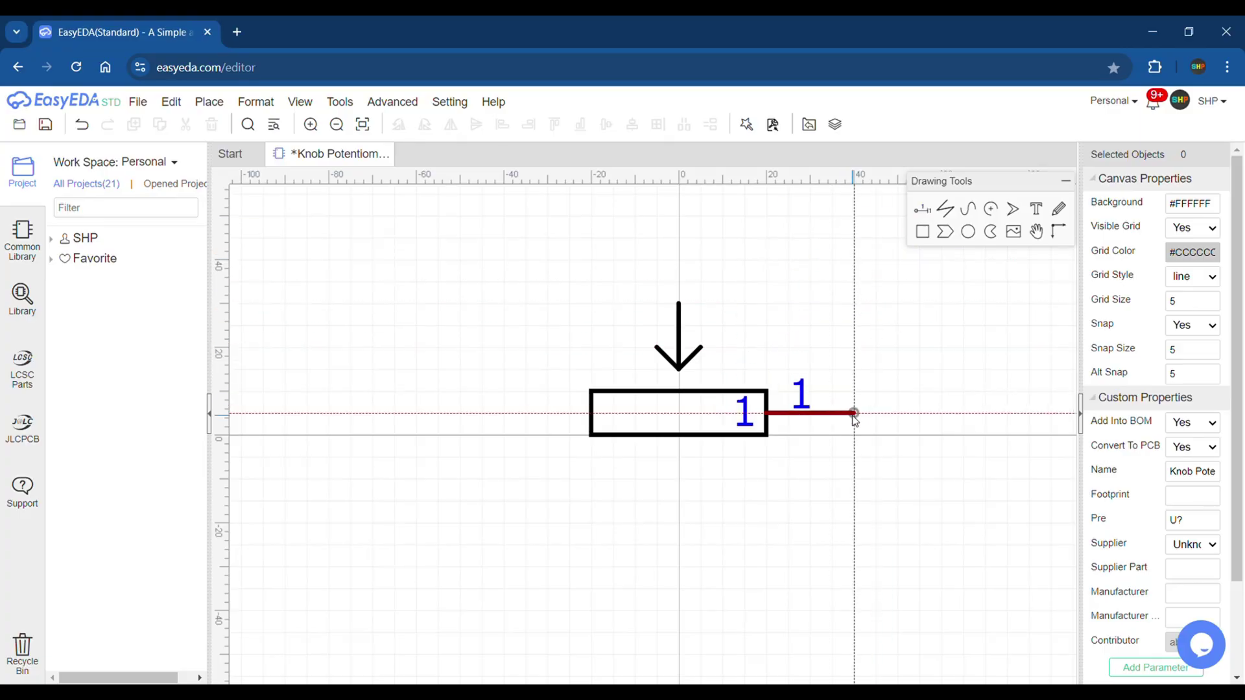
- Place symbol pins 1 and 2, then fix the footprint silkscreen rectangle's corner
click(854, 413)
key(space)
click(679, 216)
key(space)
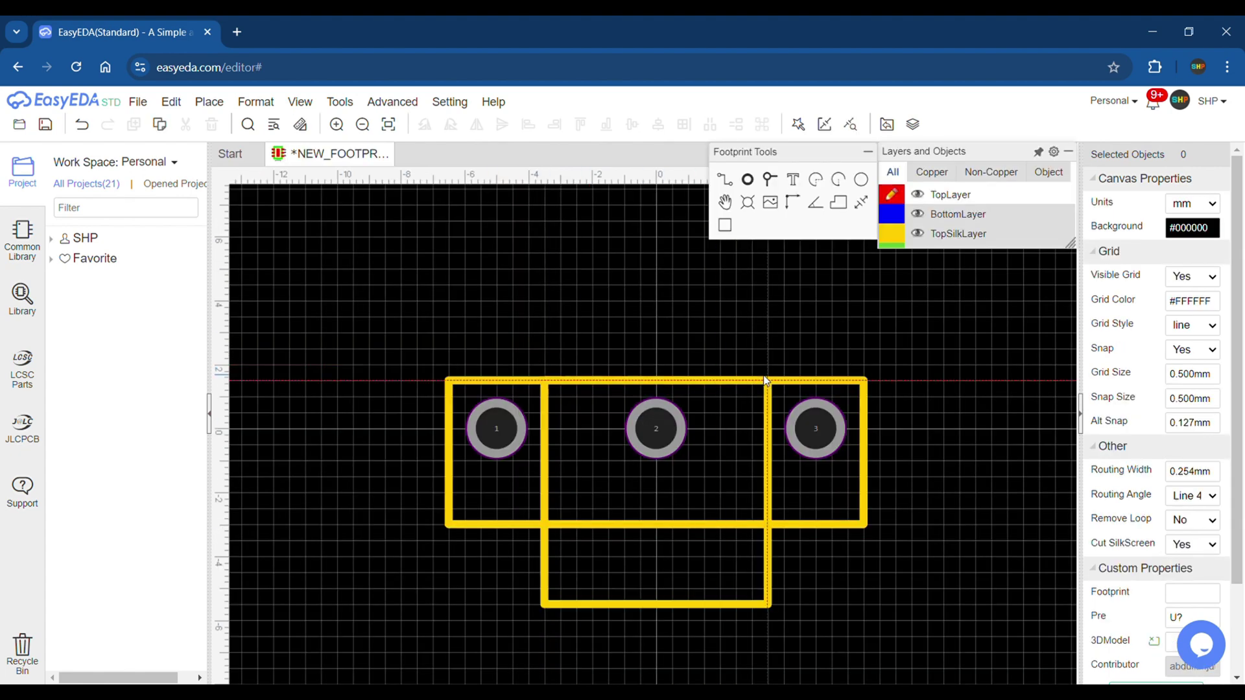
click(767, 349)
right_drag(762, 274, 757, 410)
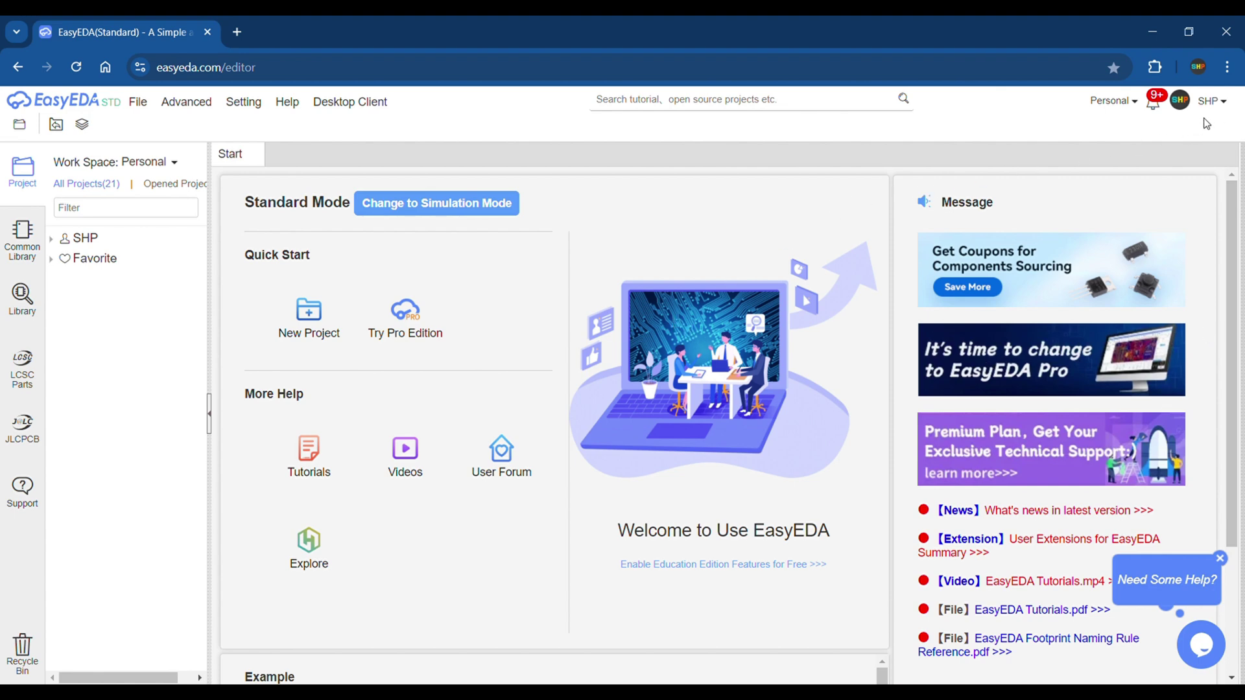
- Create a new blank symbol from File > New > Symbol
click(139, 101)
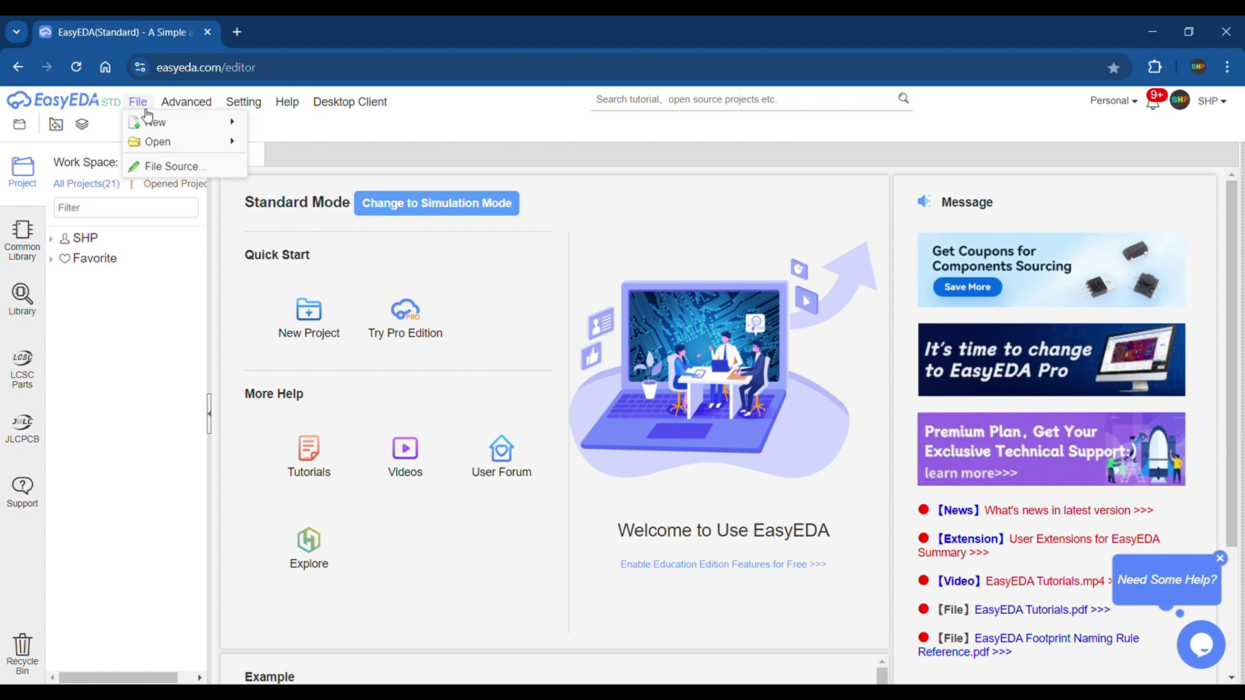
mouse_move(147, 120)
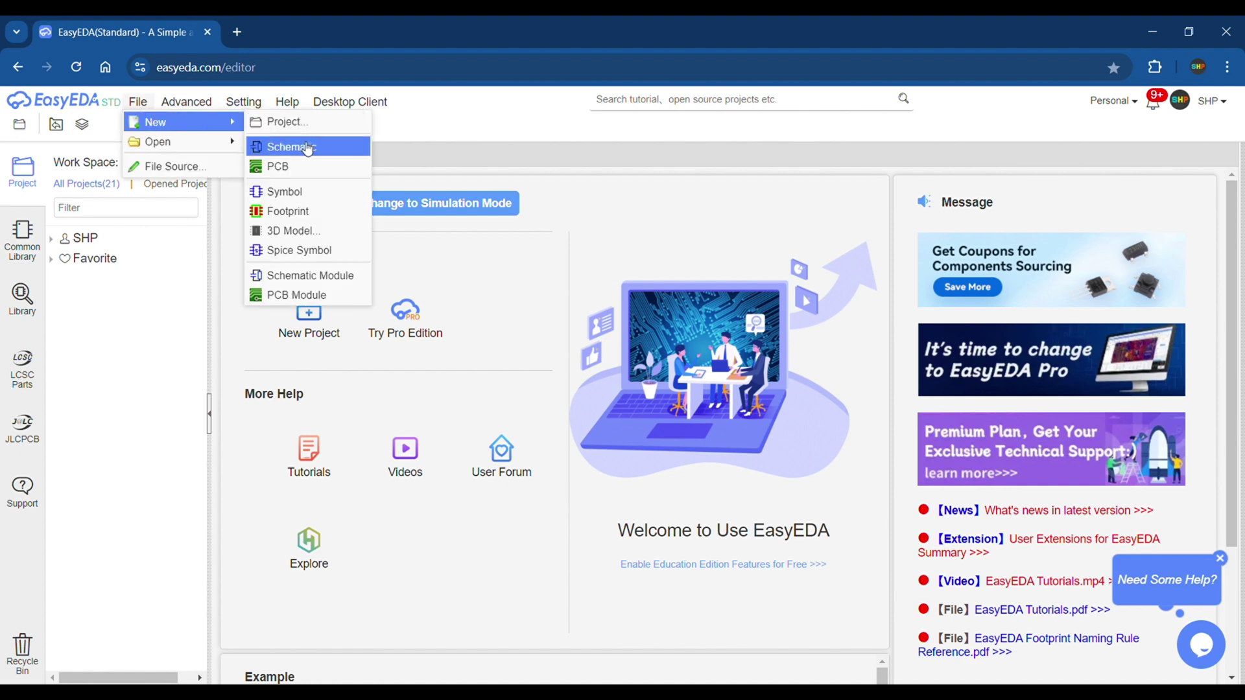
click(302, 194)
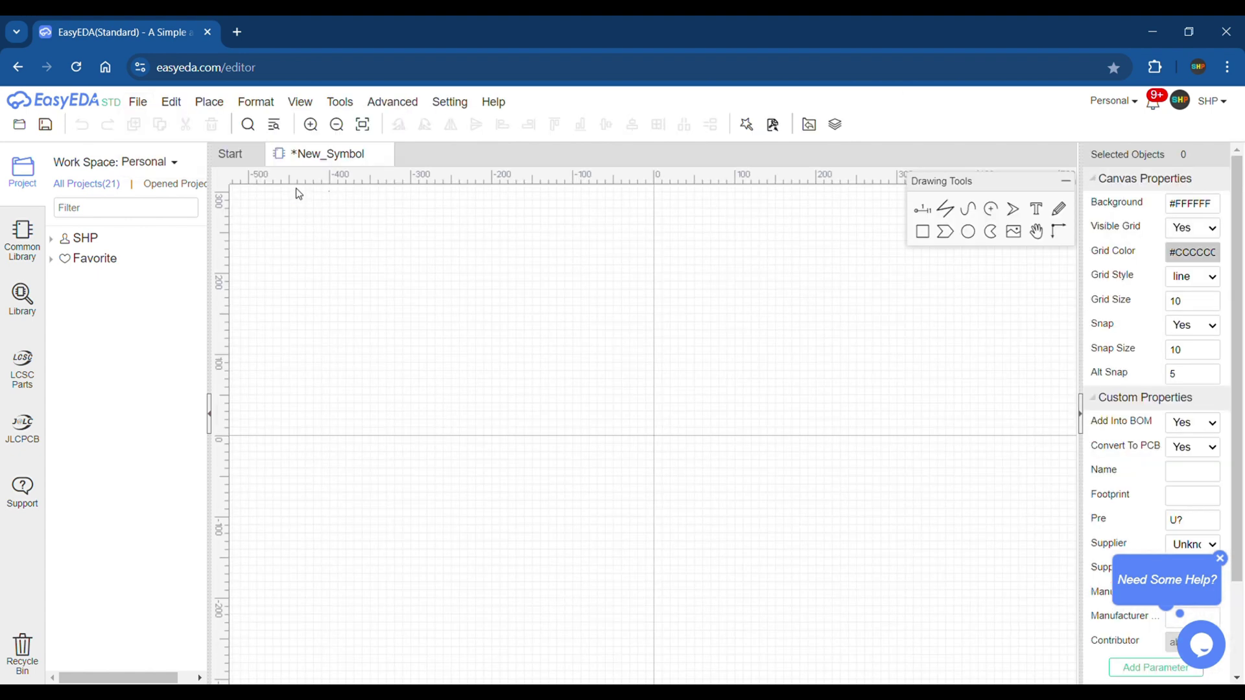
scroll(647, 429, up, 4)
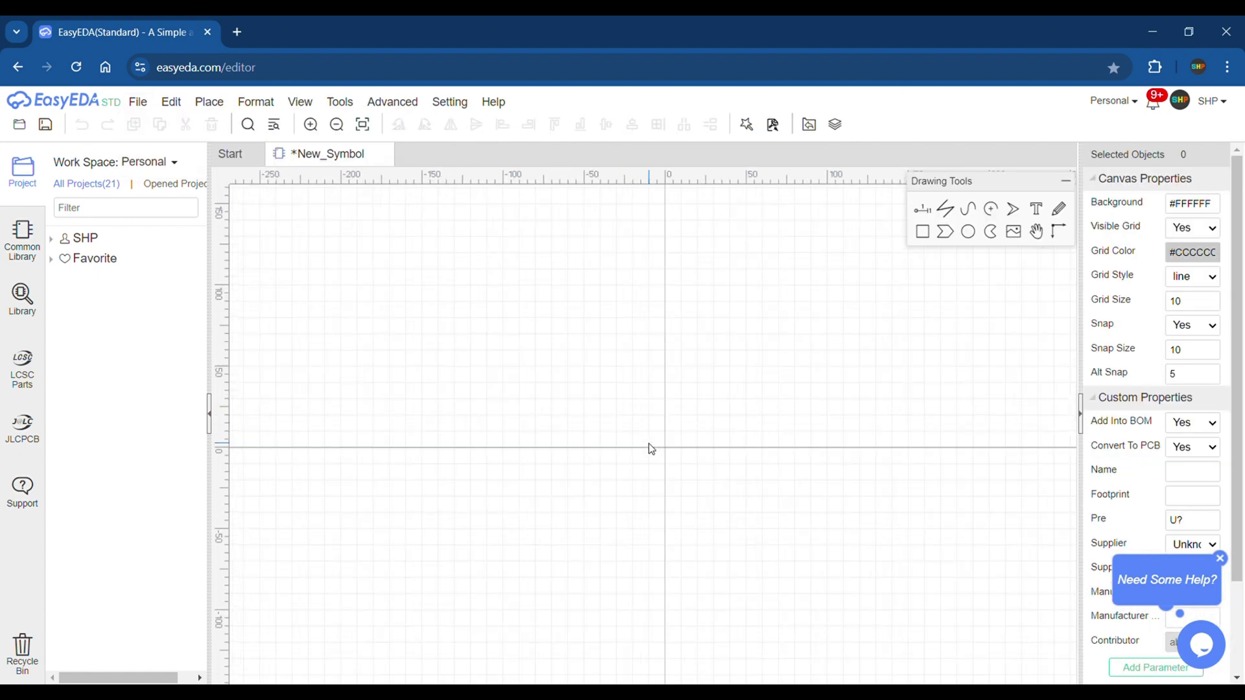
- Draw a small rectangle body spanning the canvas origin
click(924, 234)
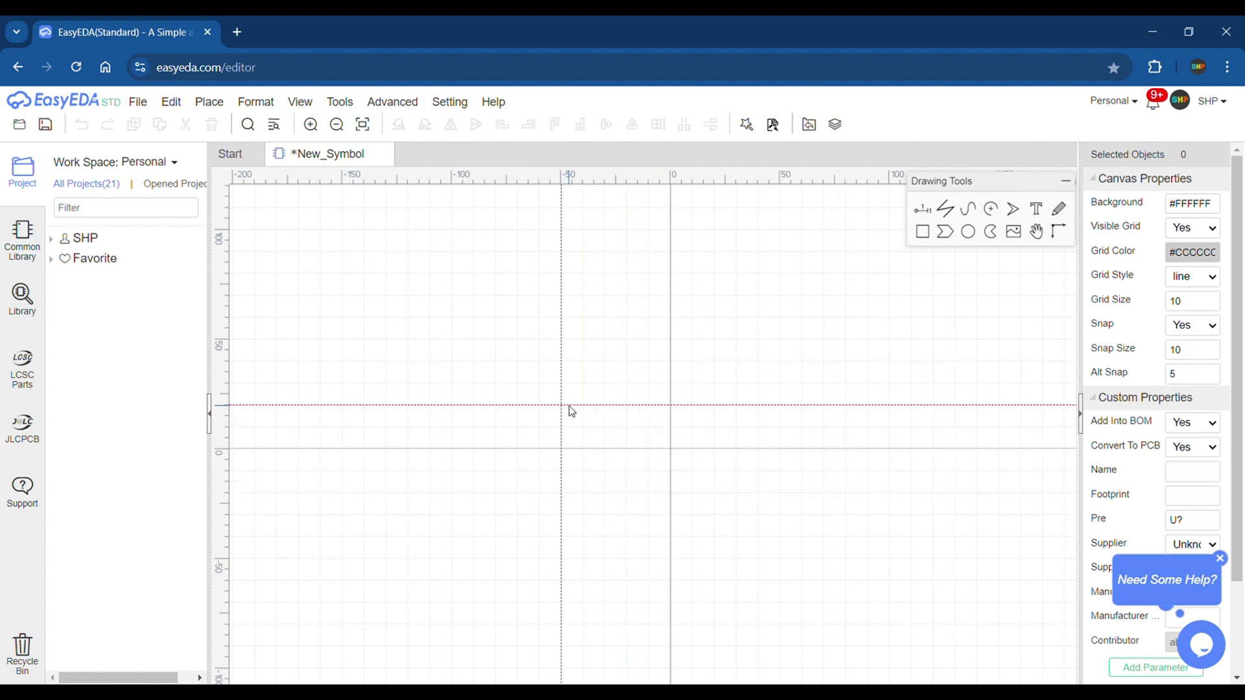
click(634, 433)
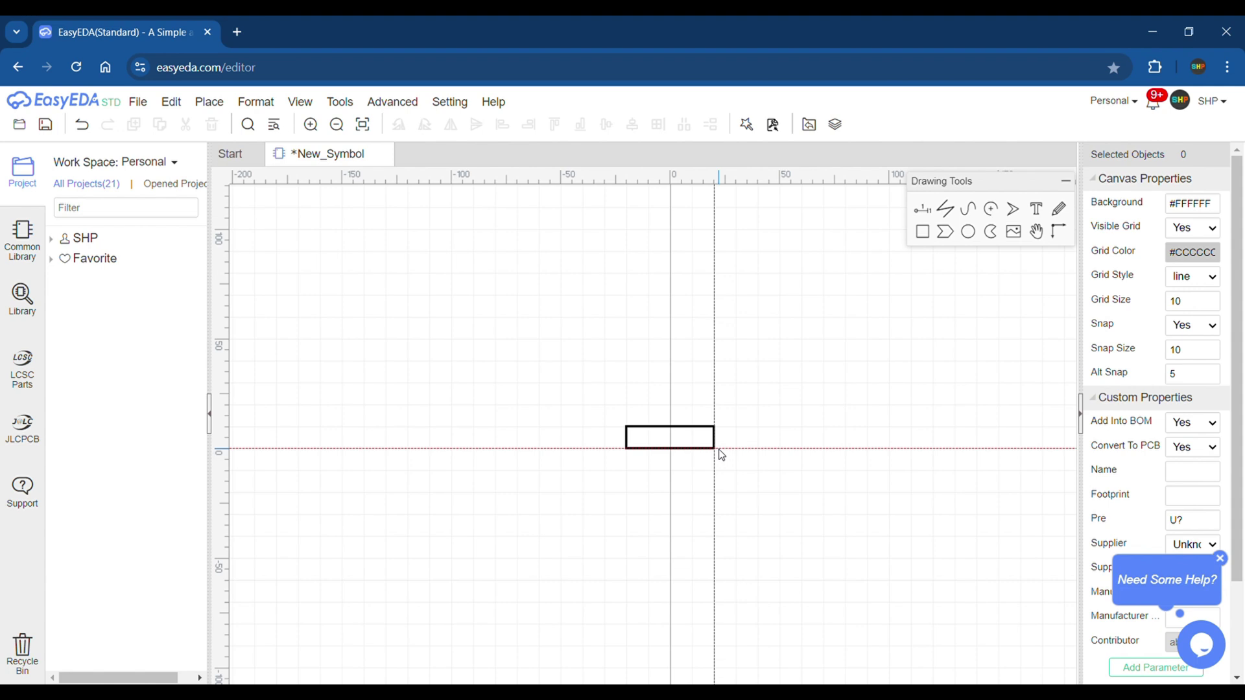
click(716, 449)
scroll(676, 447, up, 4)
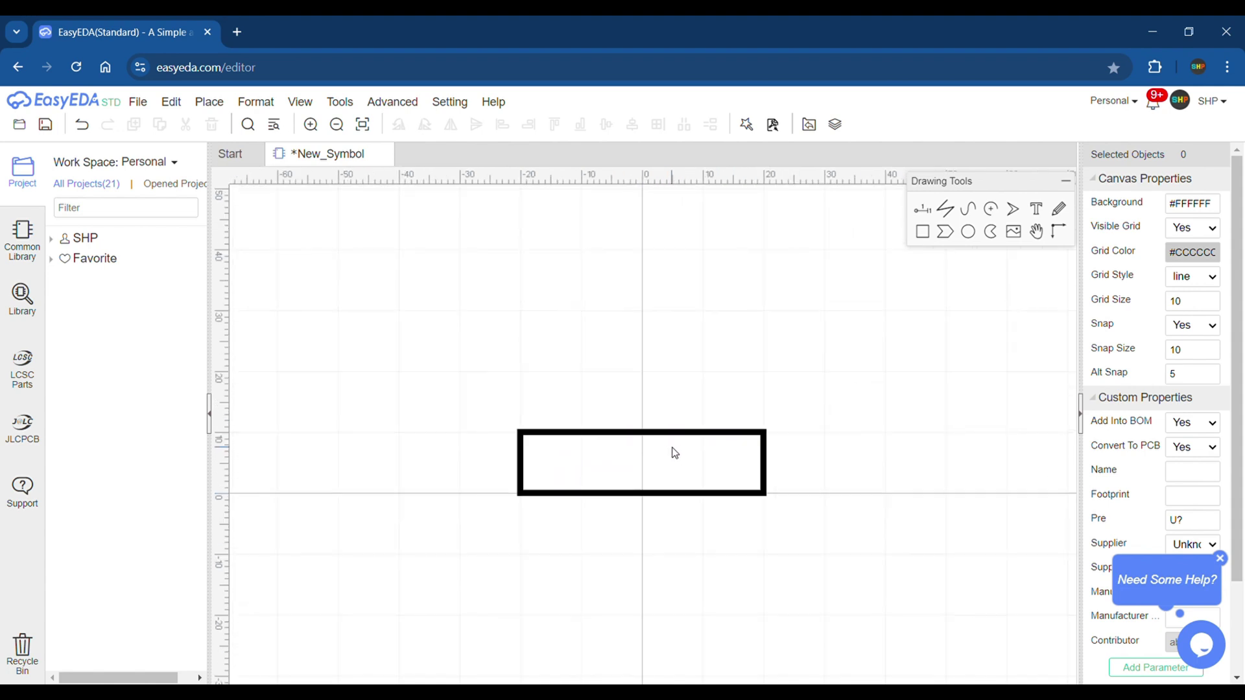
- Set the canvas grid size and snap size to 5
double_click(1188, 301)
double_click(1186, 351)
text(5)
click(958, 439)
- Draw a polyline arrow with a vertical shaft pointing down onto the rectangle
click(946, 211)
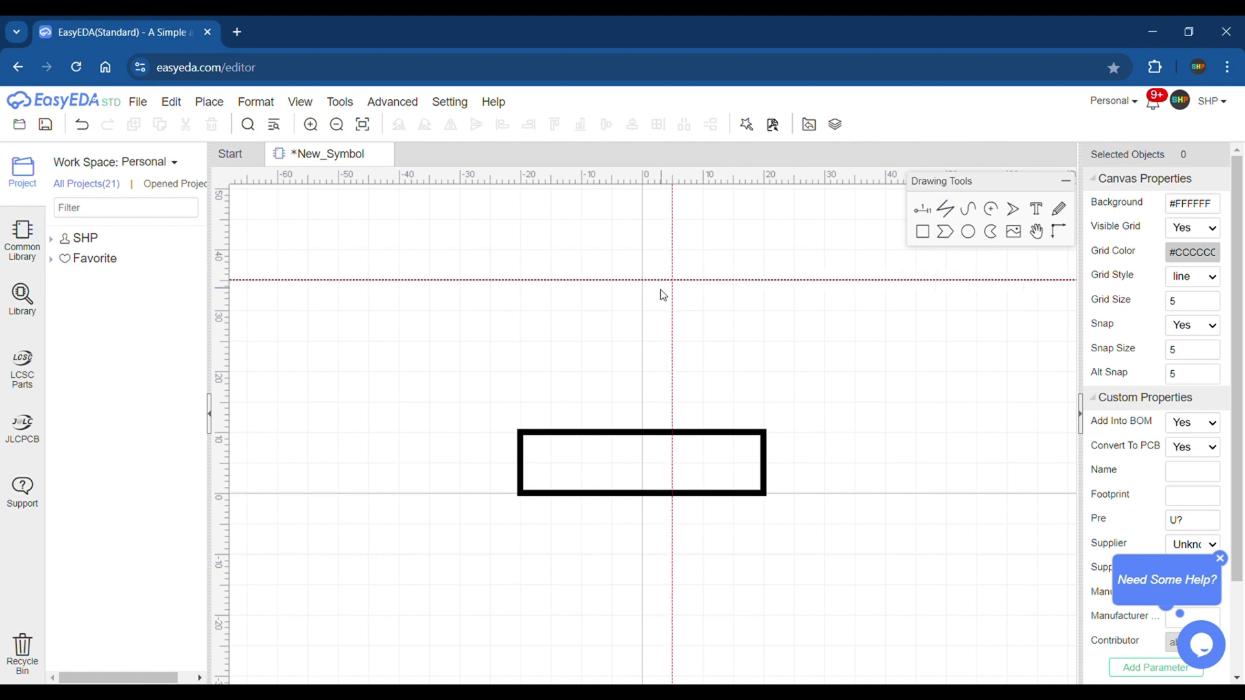
click(645, 322)
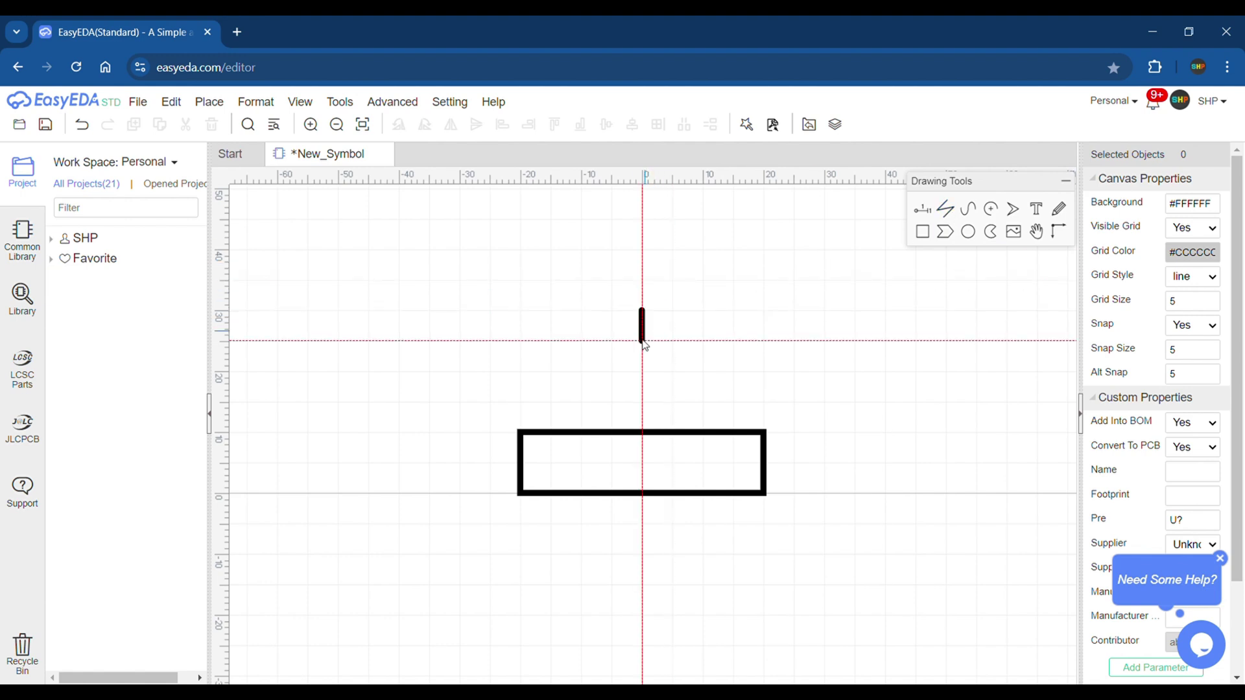
click(644, 401)
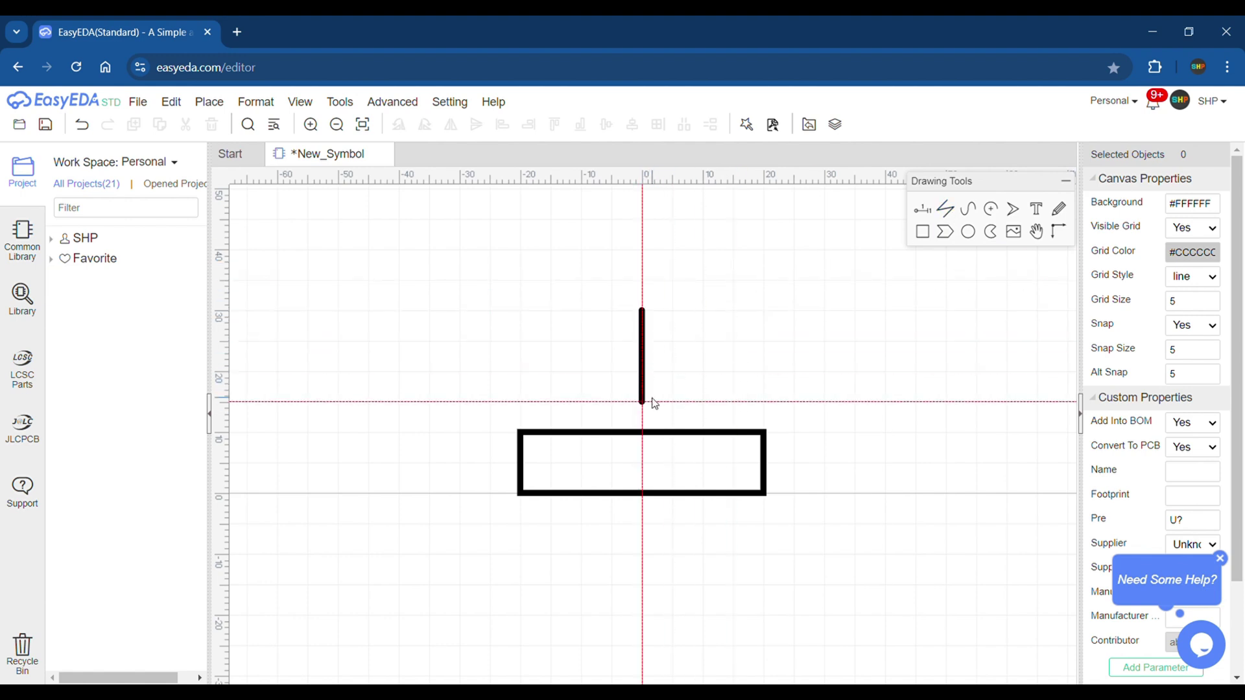
click(674, 371)
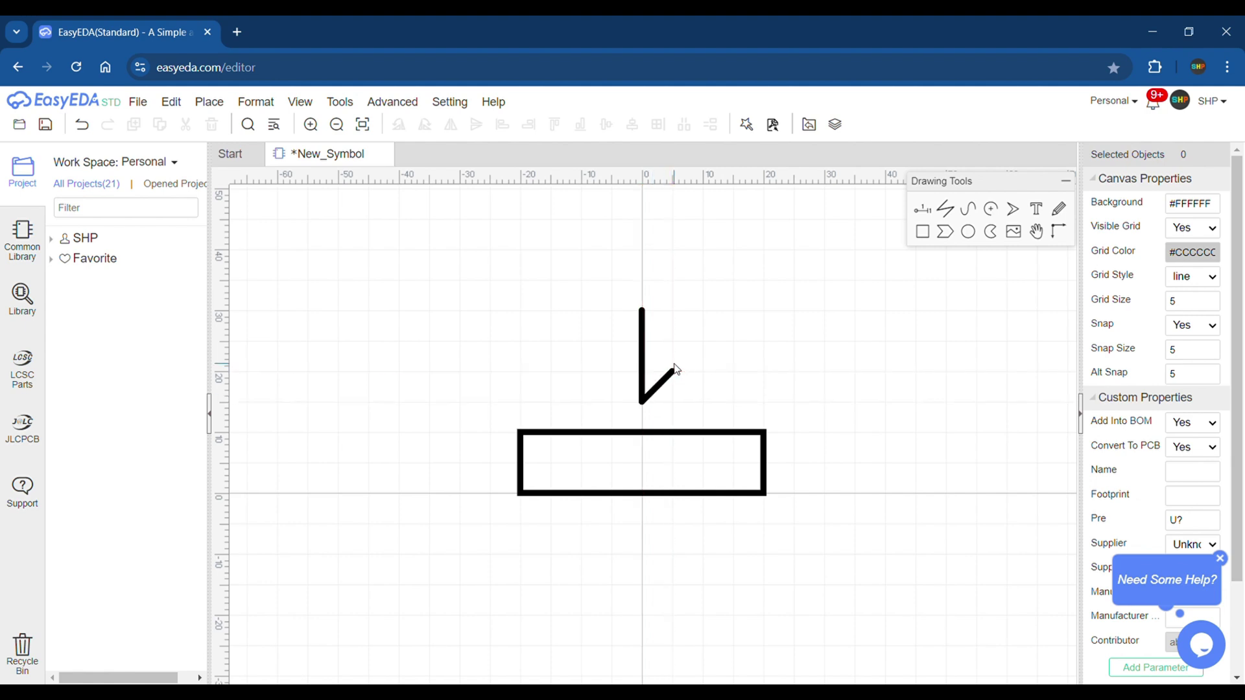
click(642, 402)
double_click(613, 376)
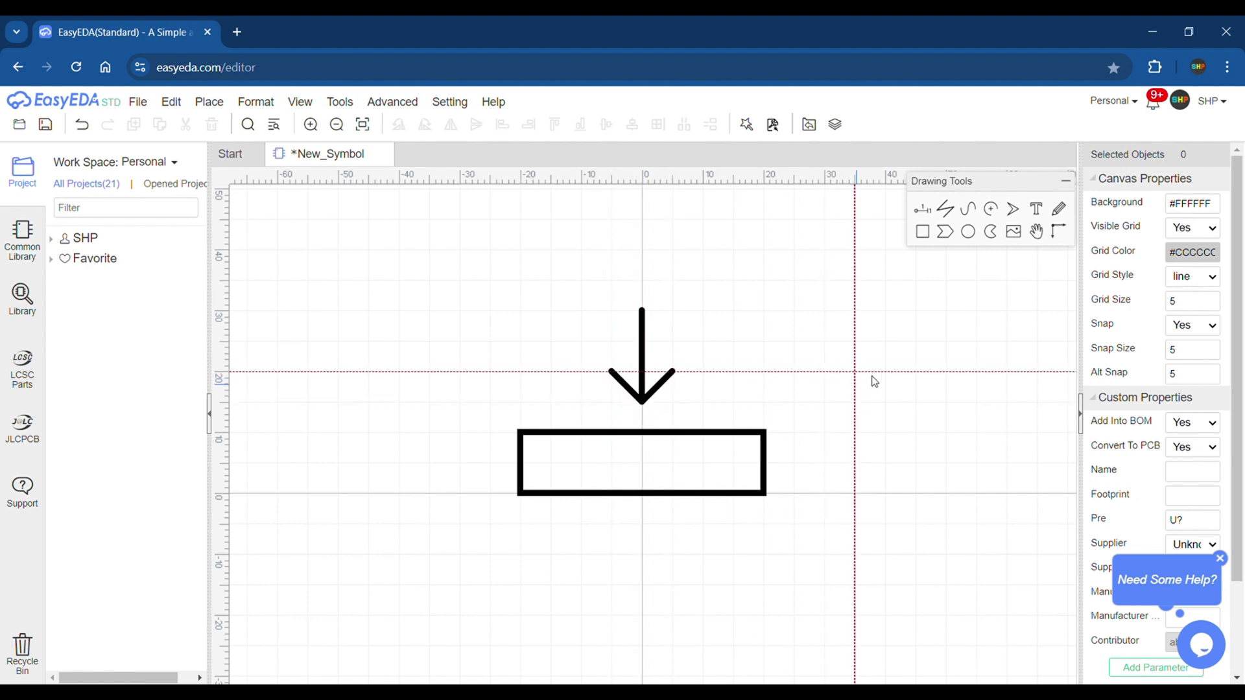
scroll(815, 329, down, 2)
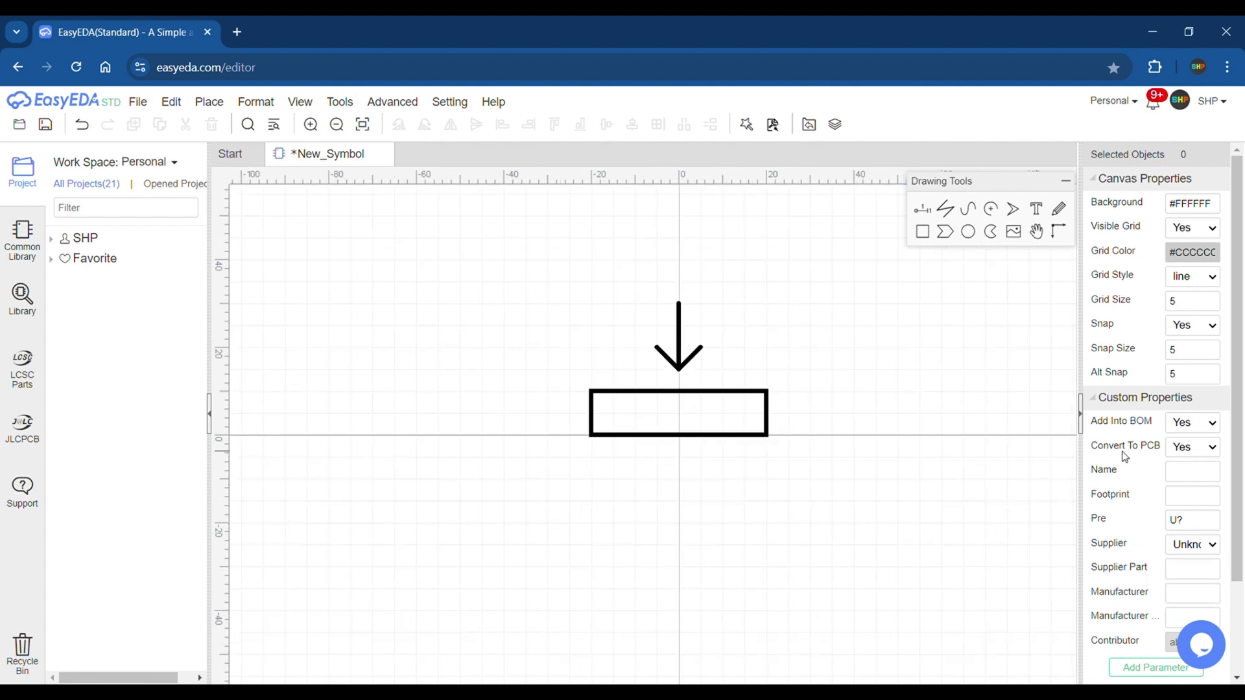
- Name the symbol 'Knob Potentiometer'
click(1178, 478)
text(Knob Po)
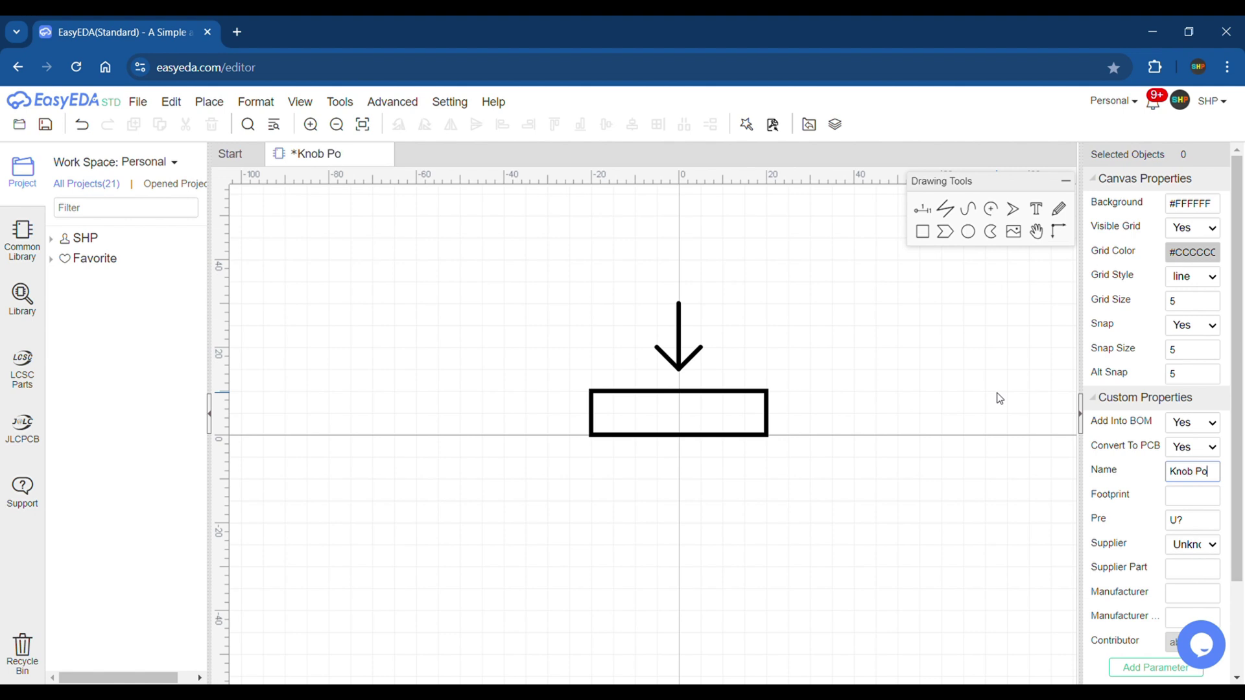
text(tentiometer)
click(964, 407)
- Place pin 1 on the right, pin 2 above the arrow and pin 3 on the left
click(923, 210)
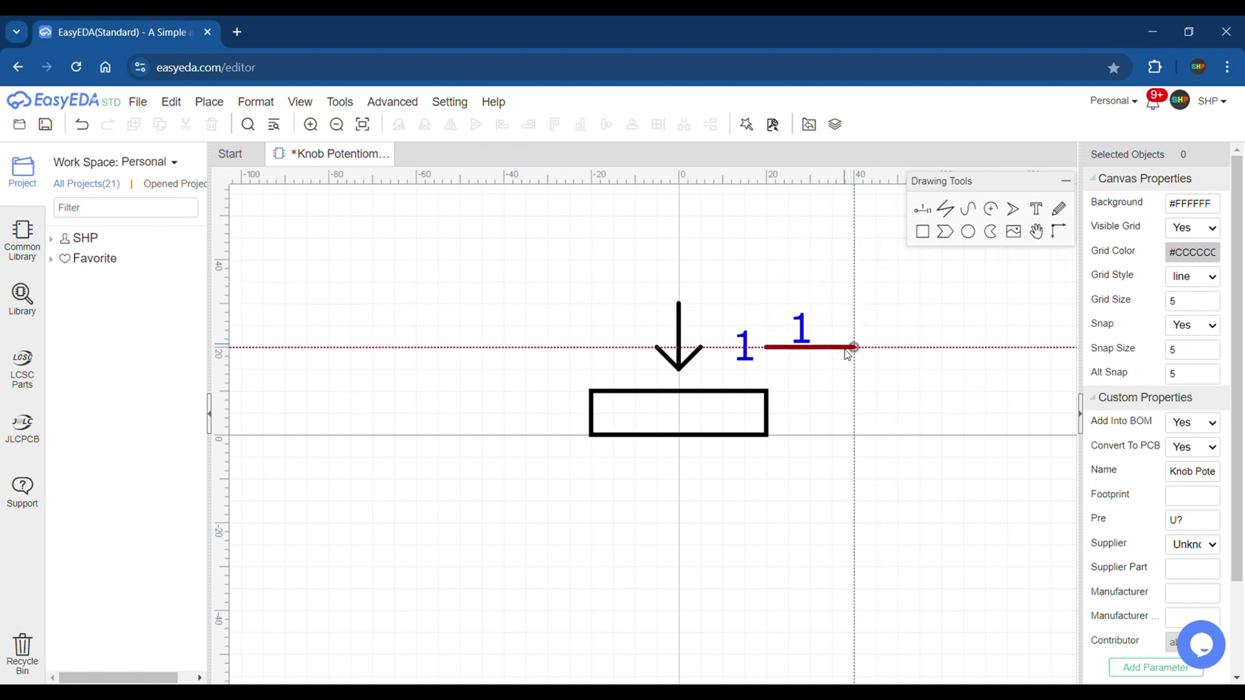
click(854, 414)
key(space)
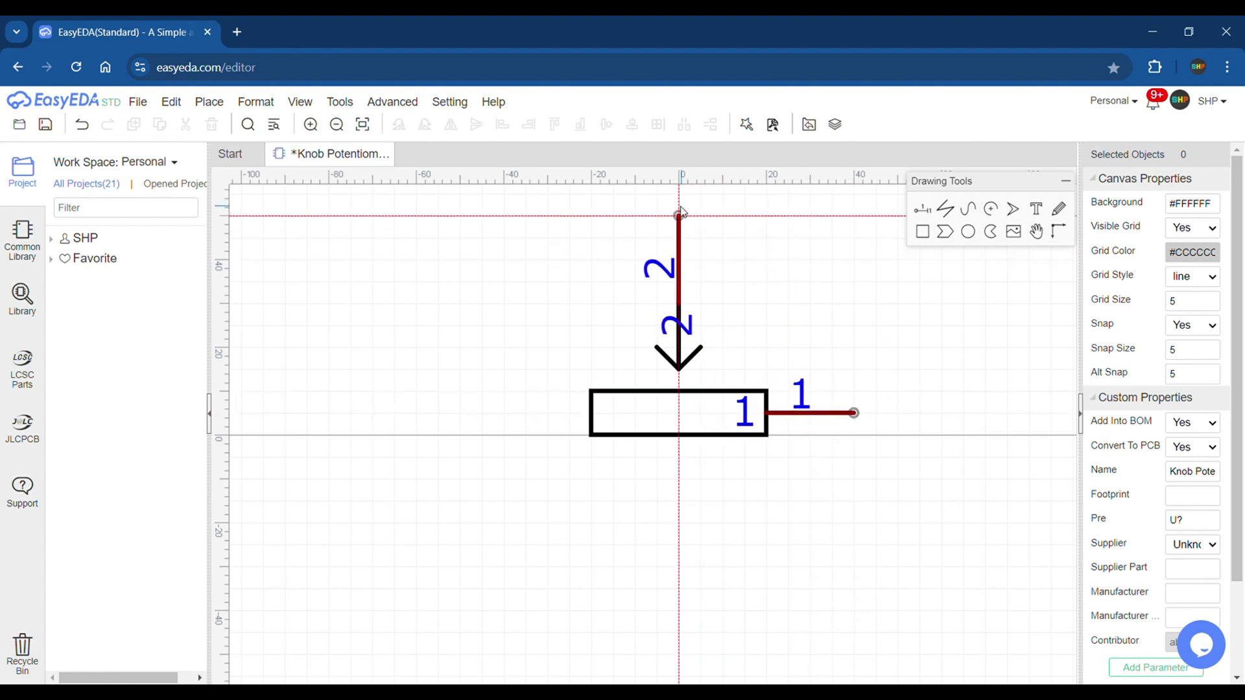
click(679, 215)
key(space)
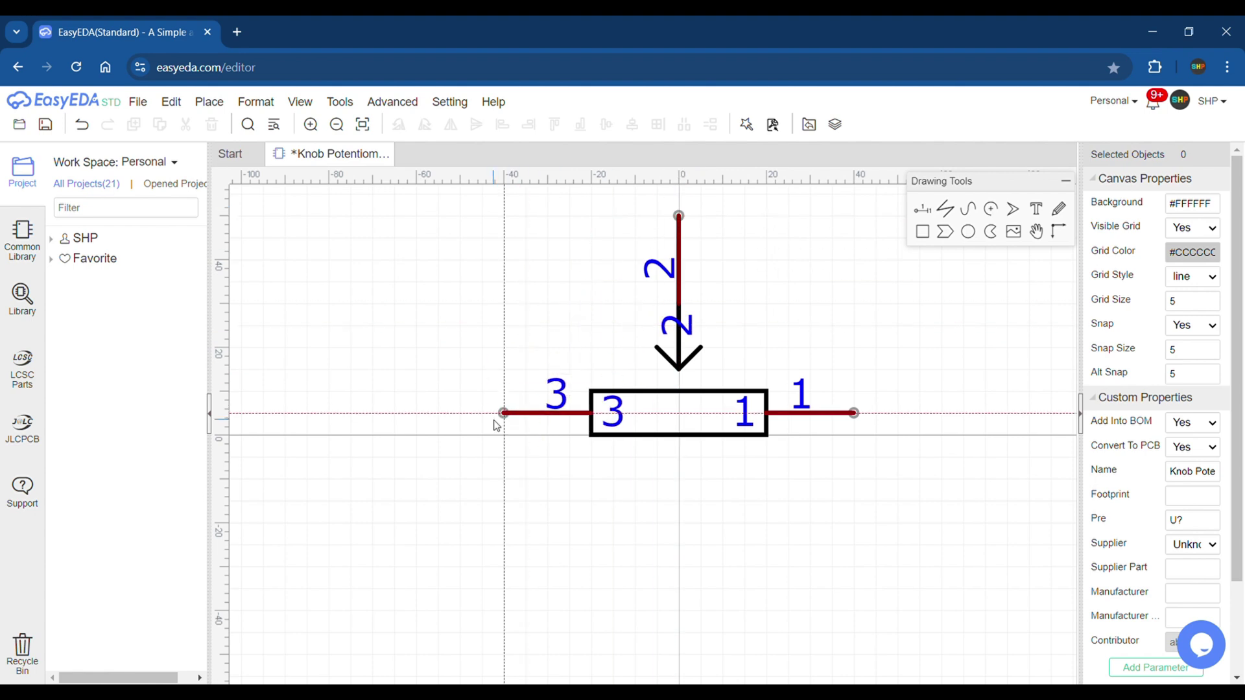
click(496, 426)
key(Escape)
- Set pin 1's Display Name to No
click(804, 413)
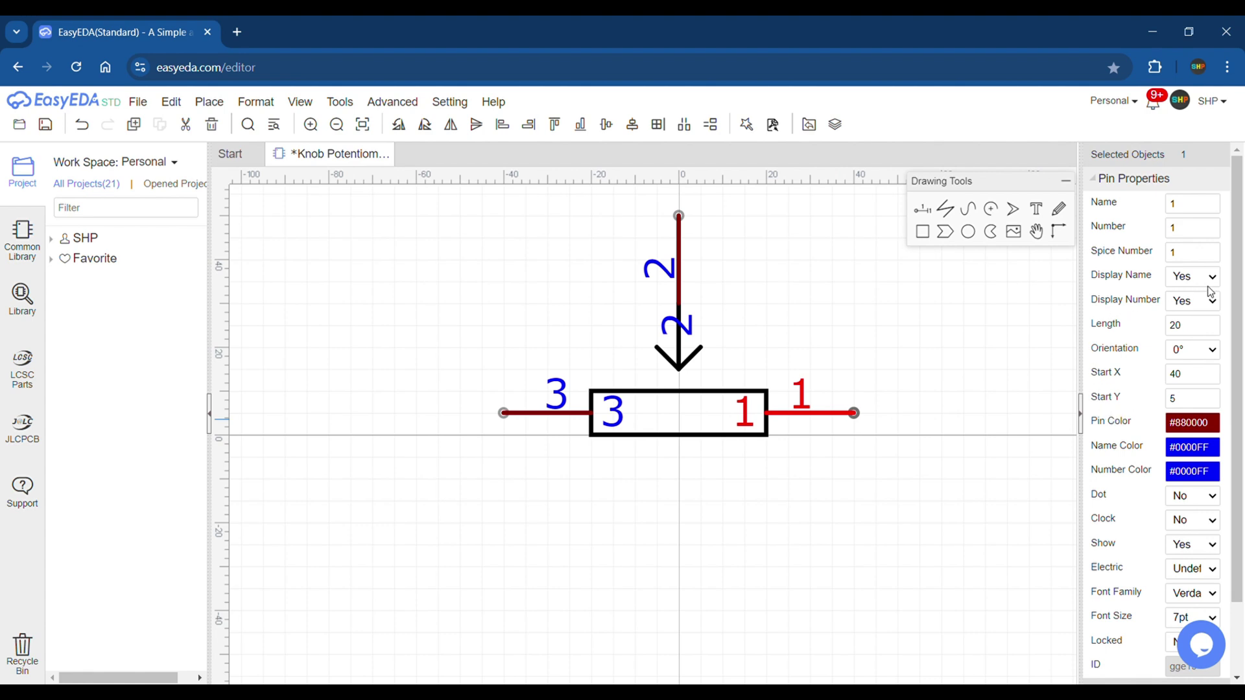
click(1202, 310)
click(1202, 281)
click(996, 334)
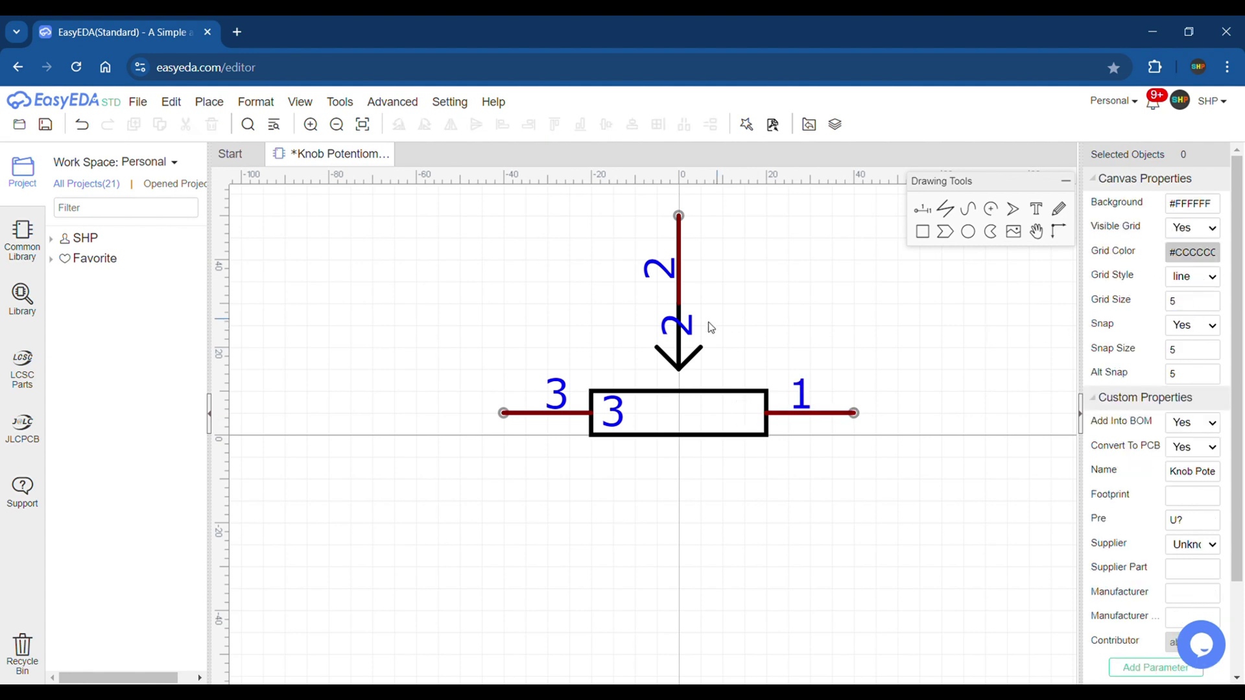
- Set Display Name to No for pins 2 and 3
click(680, 302)
click(1197, 279)
click(1186, 330)
click(512, 413)
click(1202, 280)
click(1187, 302)
click(931, 322)
scroll(770, 368, down, 2)
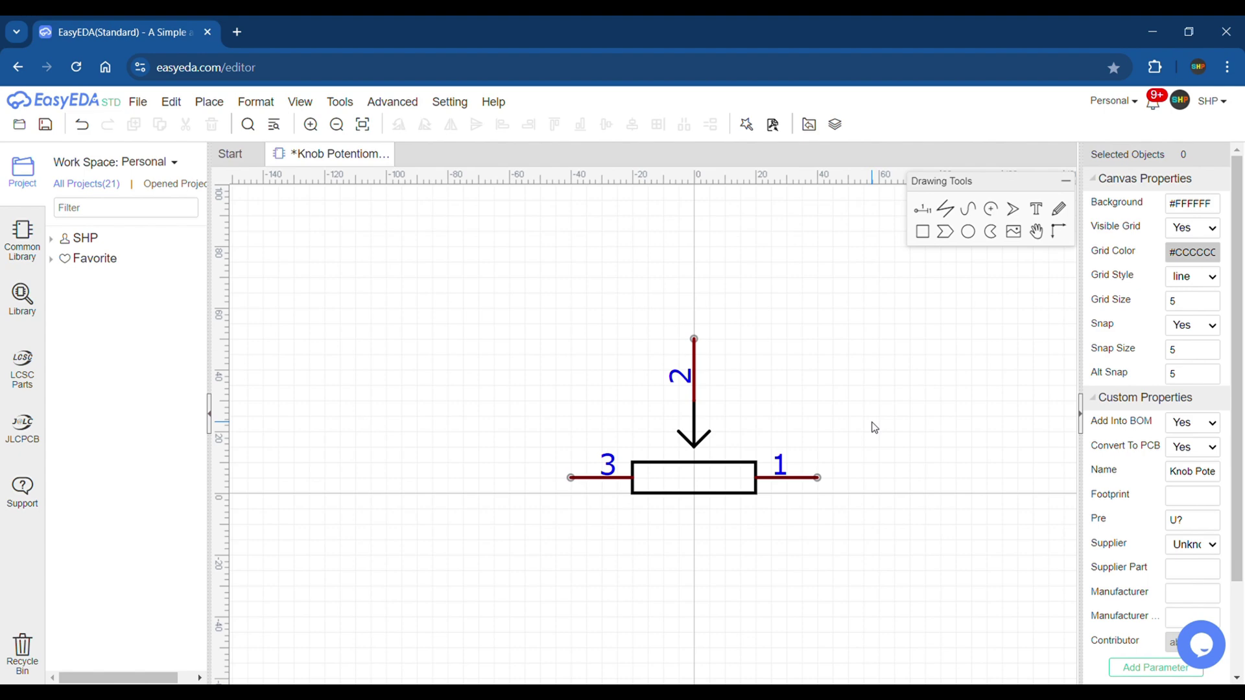
- Save the symbol via File > Save As under the title 'Knob Potentiometer'
mouse_move(145, 103)
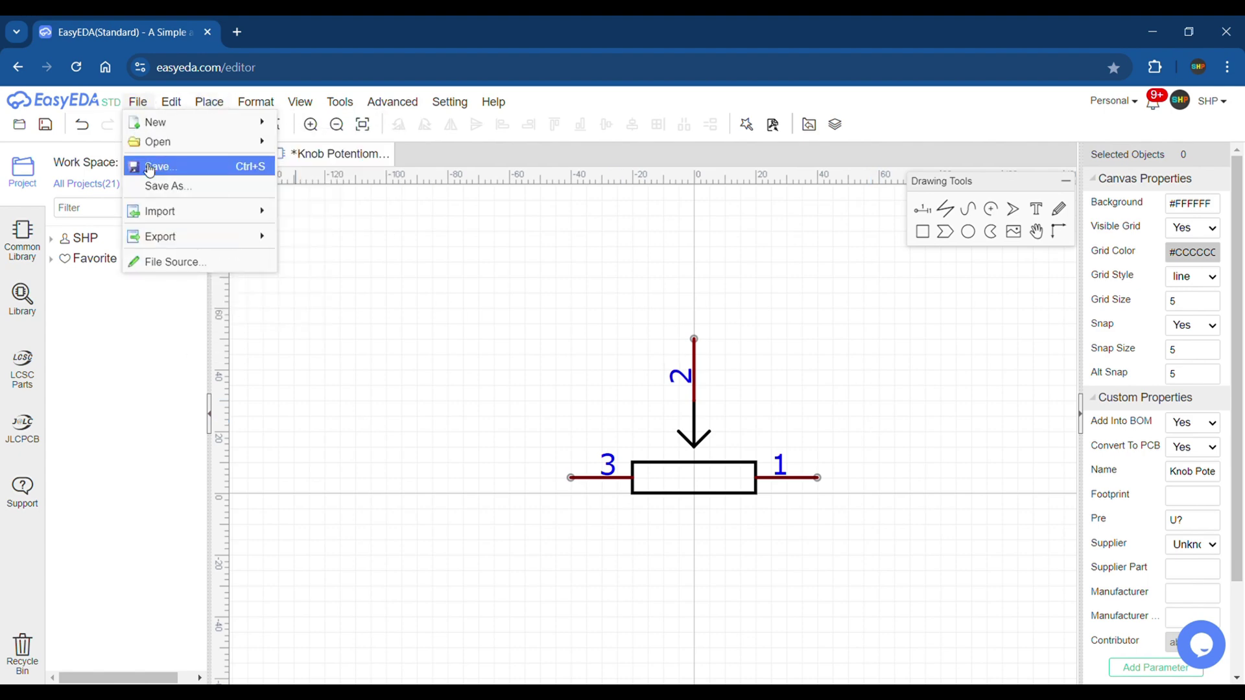
click(151, 186)
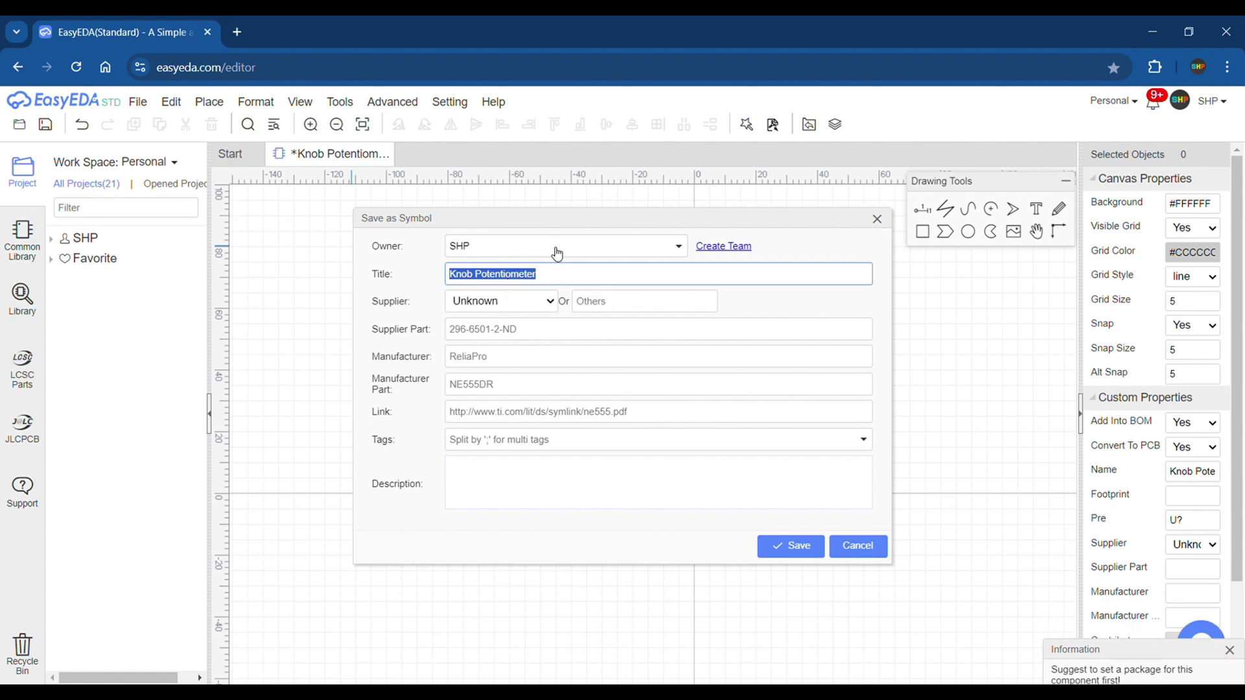
click(786, 547)
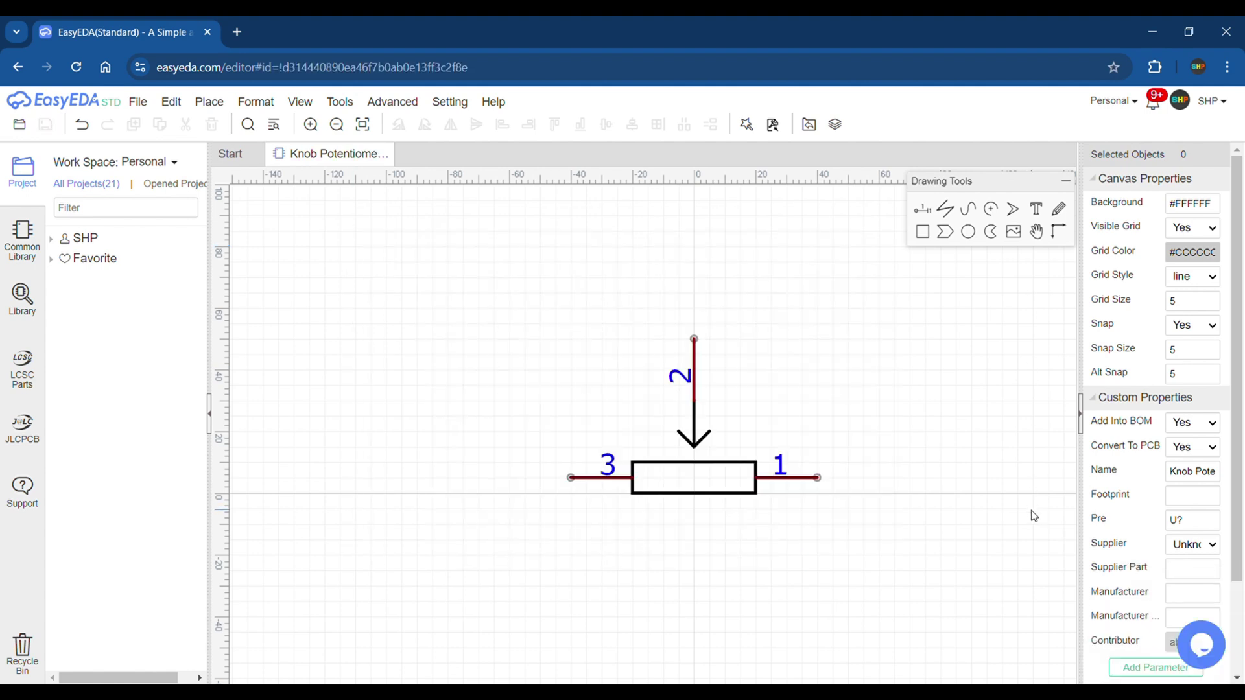
- Close the Knob Potentiometer symbol tab and create a new footprint document
right_click(324, 158)
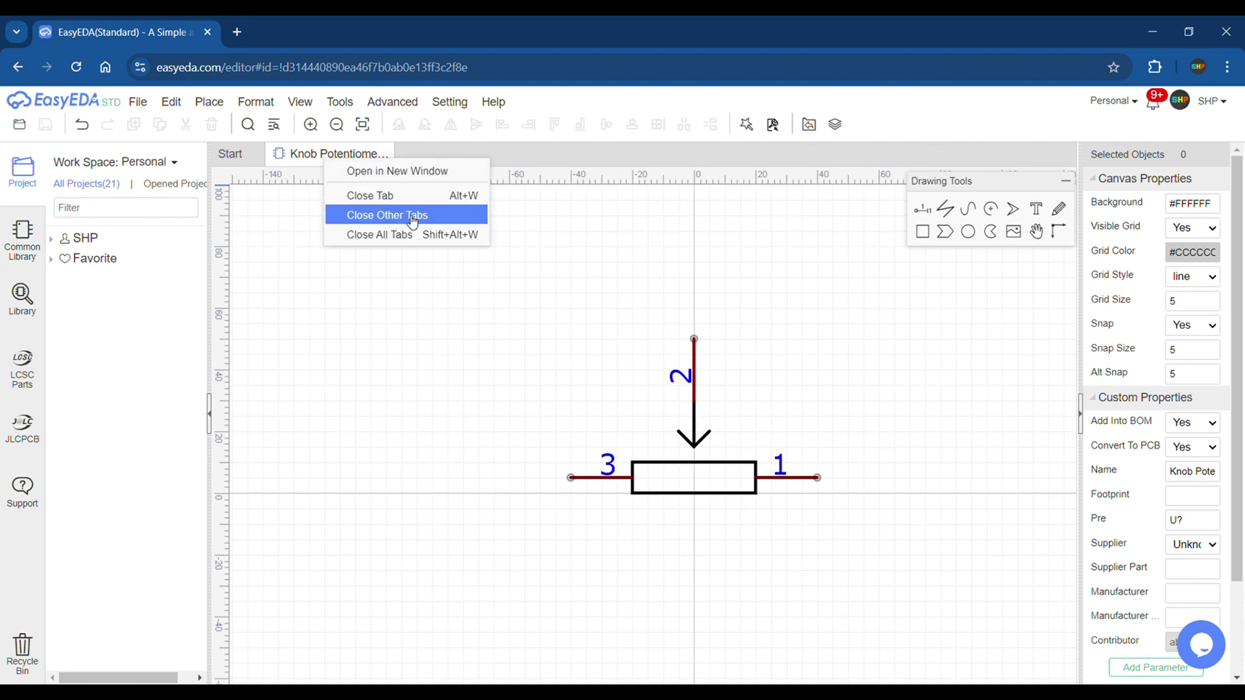
click(421, 196)
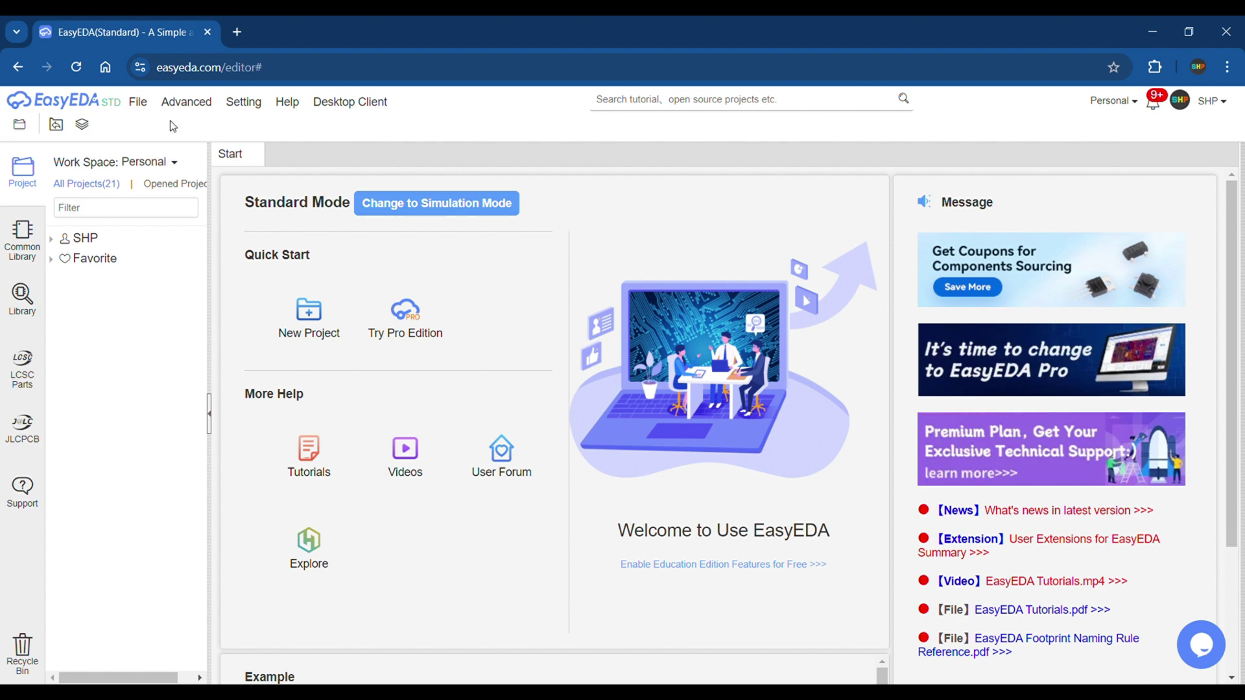
click(138, 102)
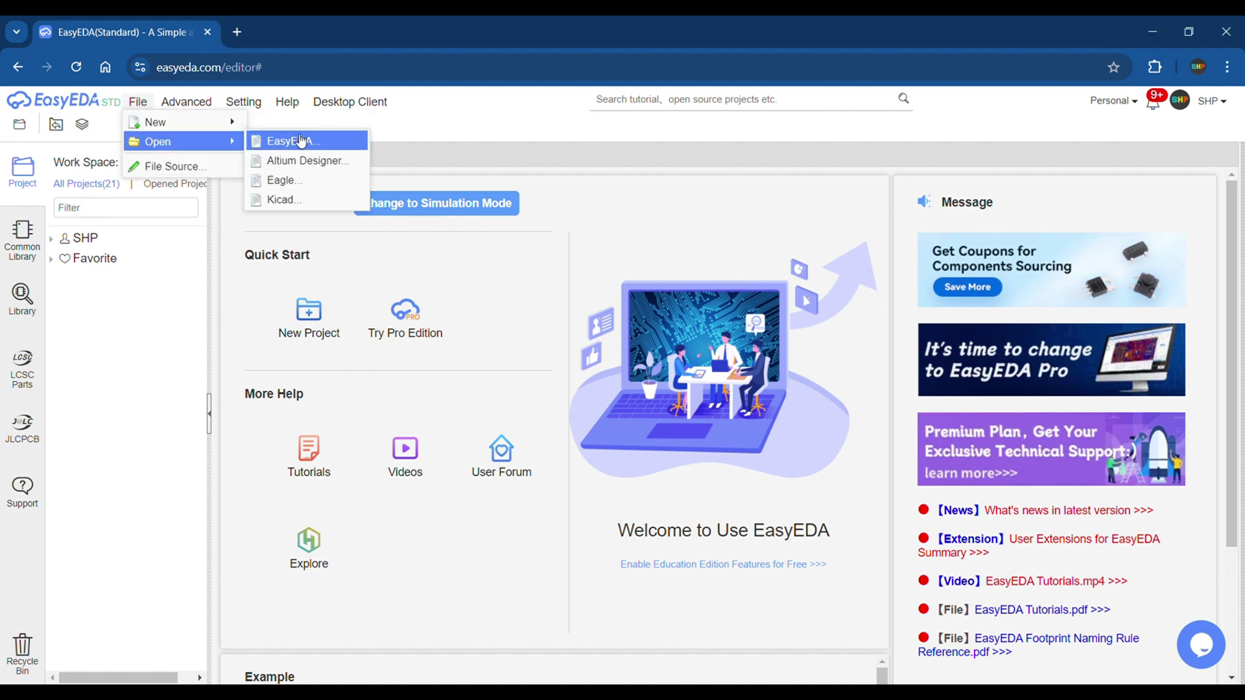
mouse_move(230, 124)
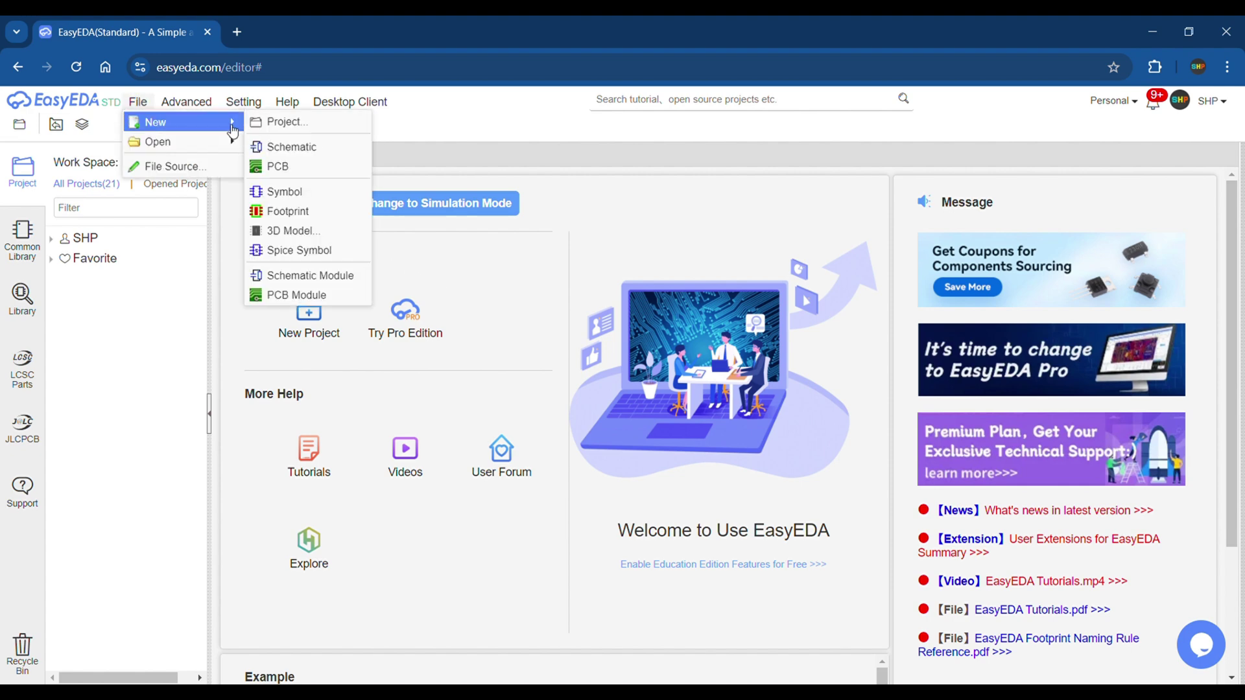
click(302, 213)
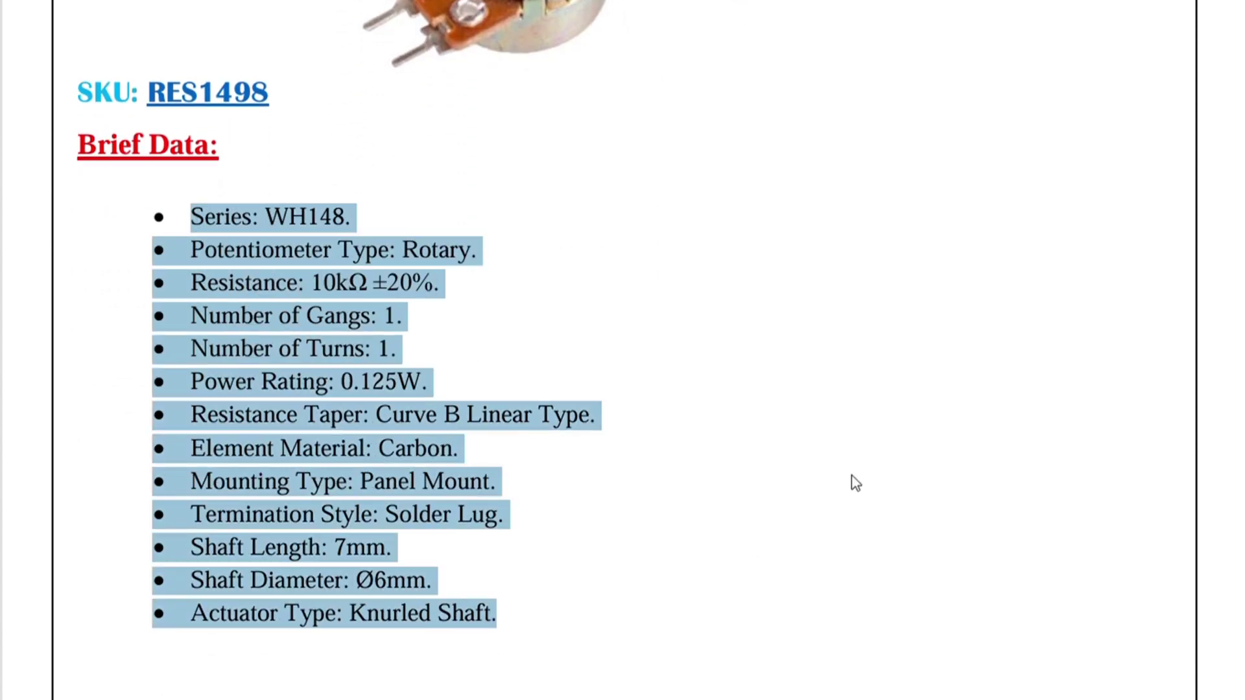
- Clear the datasheet selection and scroll down to the Mechanical Dimension section
click(852, 475)
scroll(856, 392, down, 15)
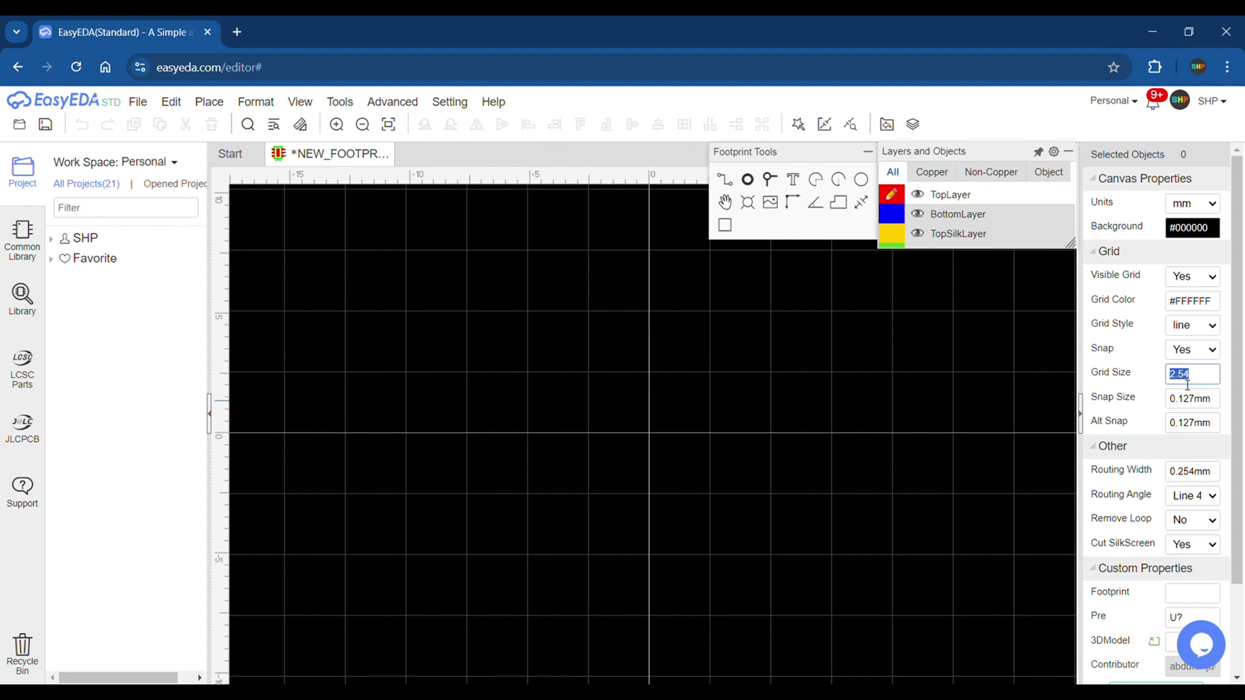
- Set the footprint's grid size and snap size to 5 mm
text(5)
key(Return)
click(1191, 398)
text(5)
click(917, 390)
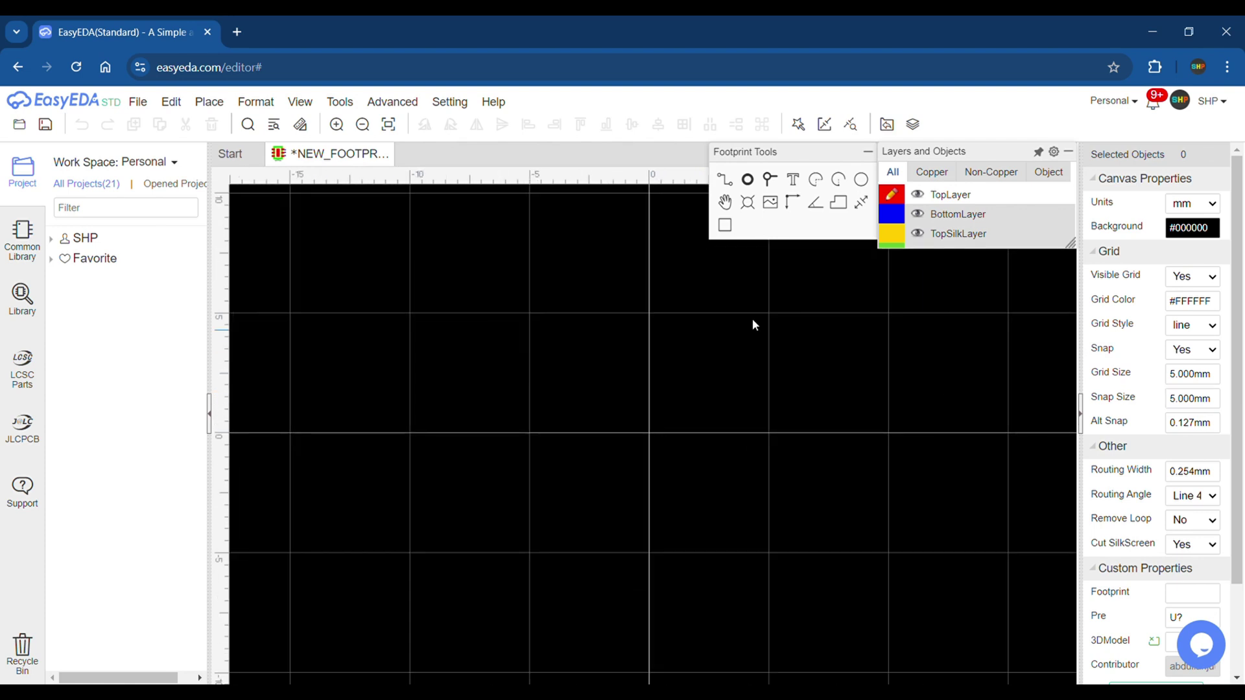
- Place a single round pad at the origin and select it
click(749, 181)
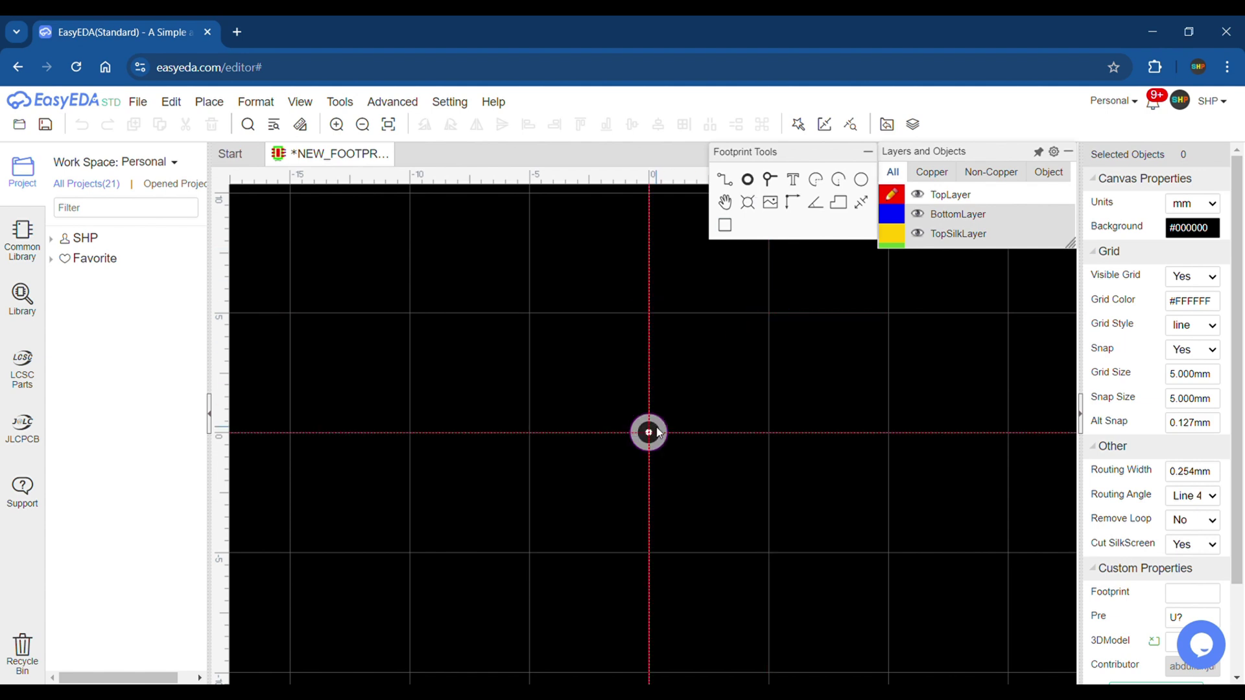
click(657, 432)
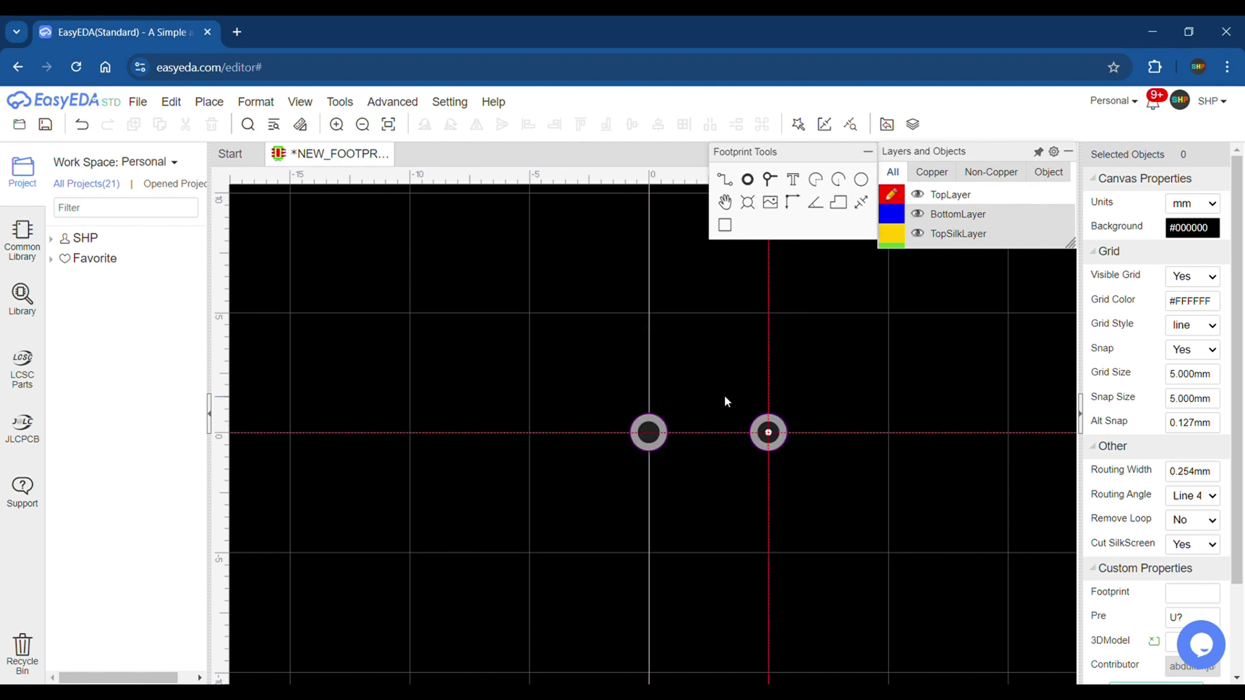
key(Escape)
click(656, 443)
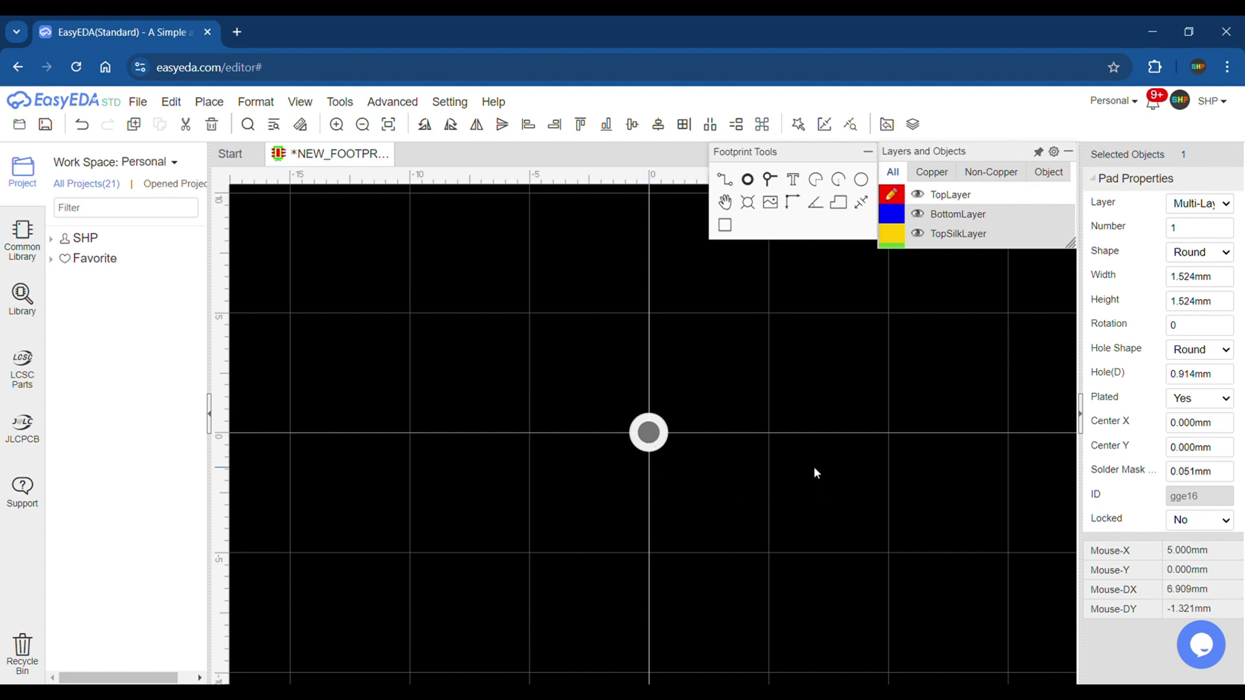
- Give pad 1 a 1.3 mm drill hole and a 1.85 mm width
click(1204, 279)
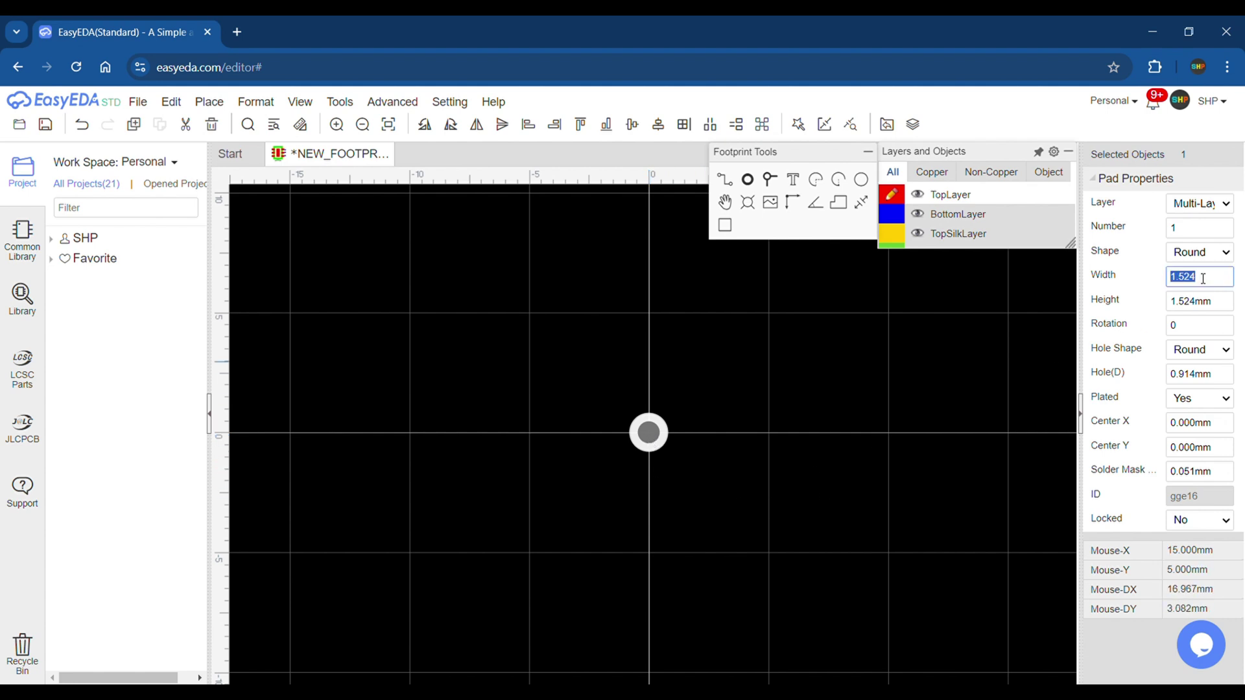
text(1.7)
click(947, 358)
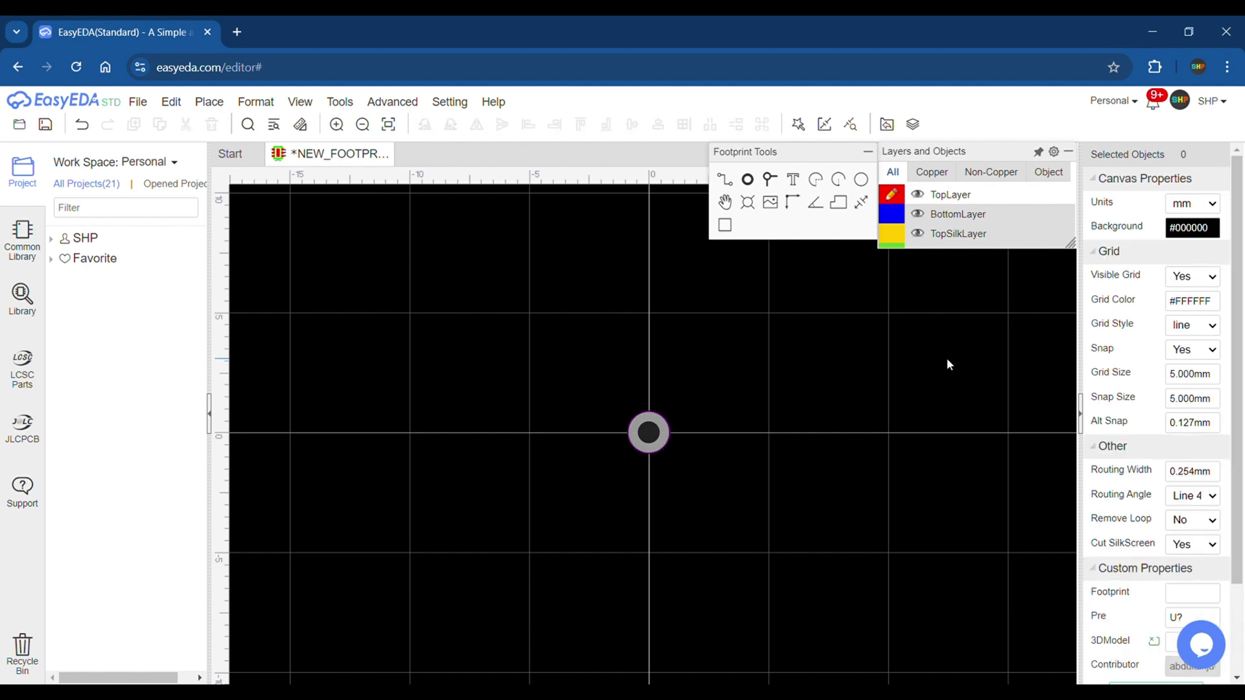
click(657, 428)
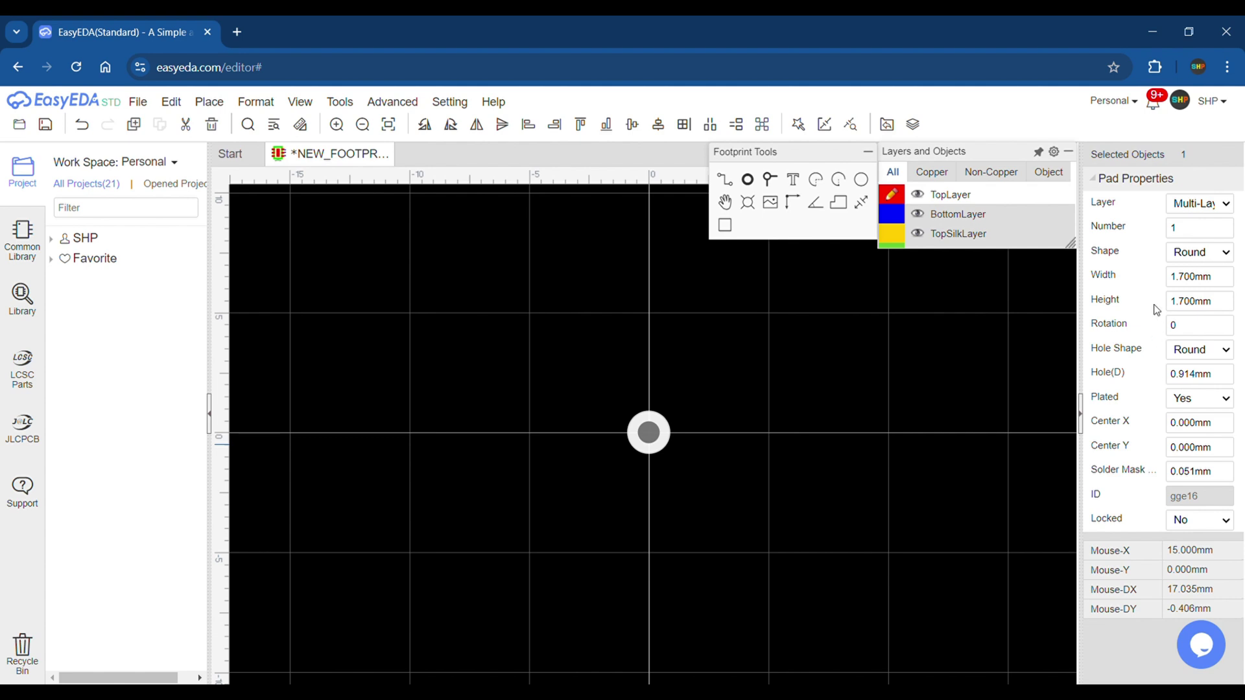
click(1194, 382)
text(1)
click(967, 447)
click(1192, 283)
text(1)
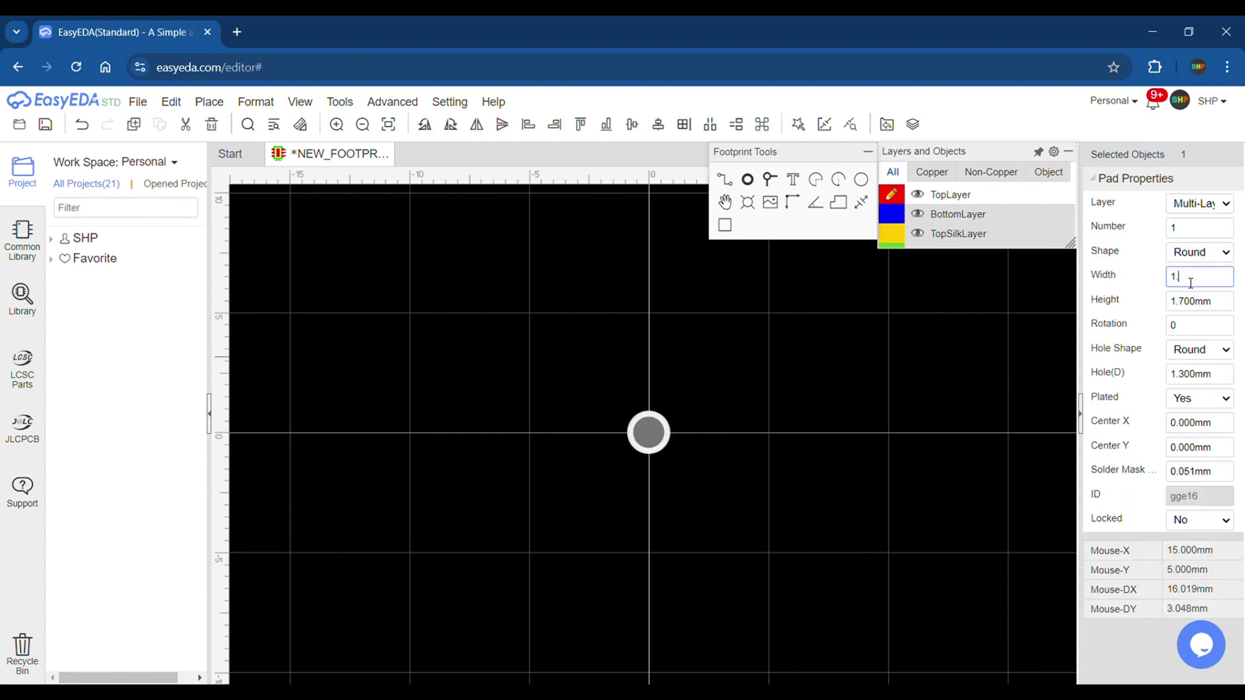
text(.85)
click(867, 393)
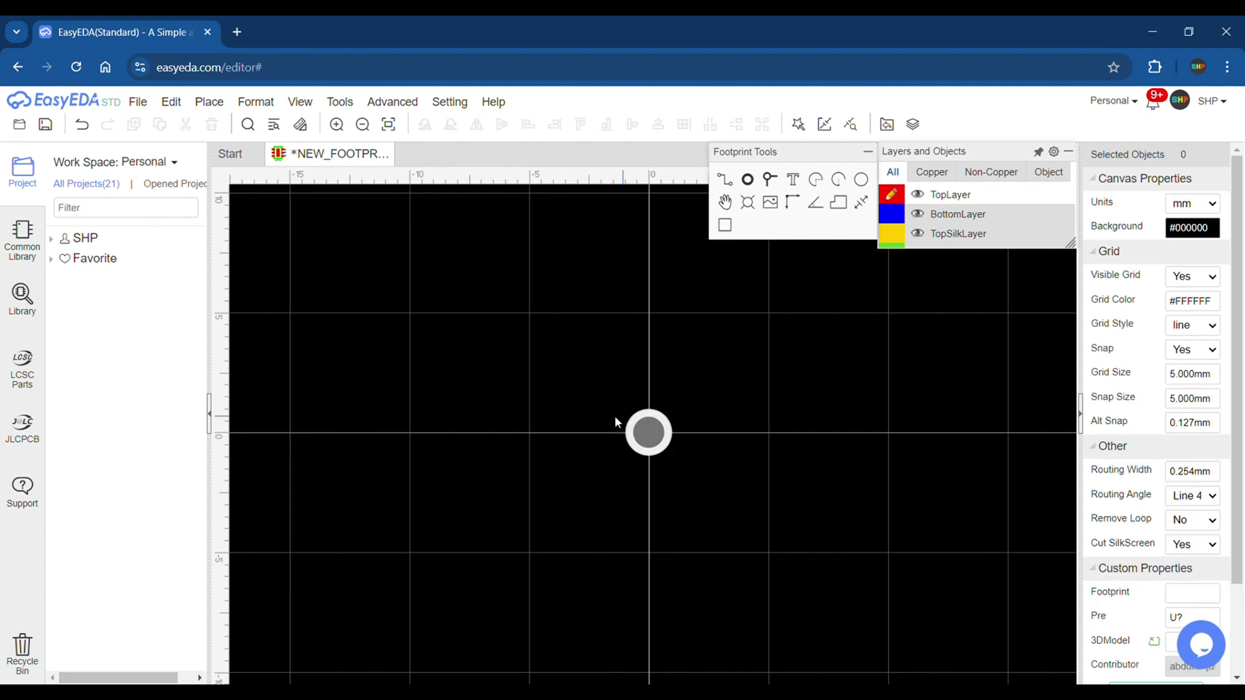
click(664, 426)
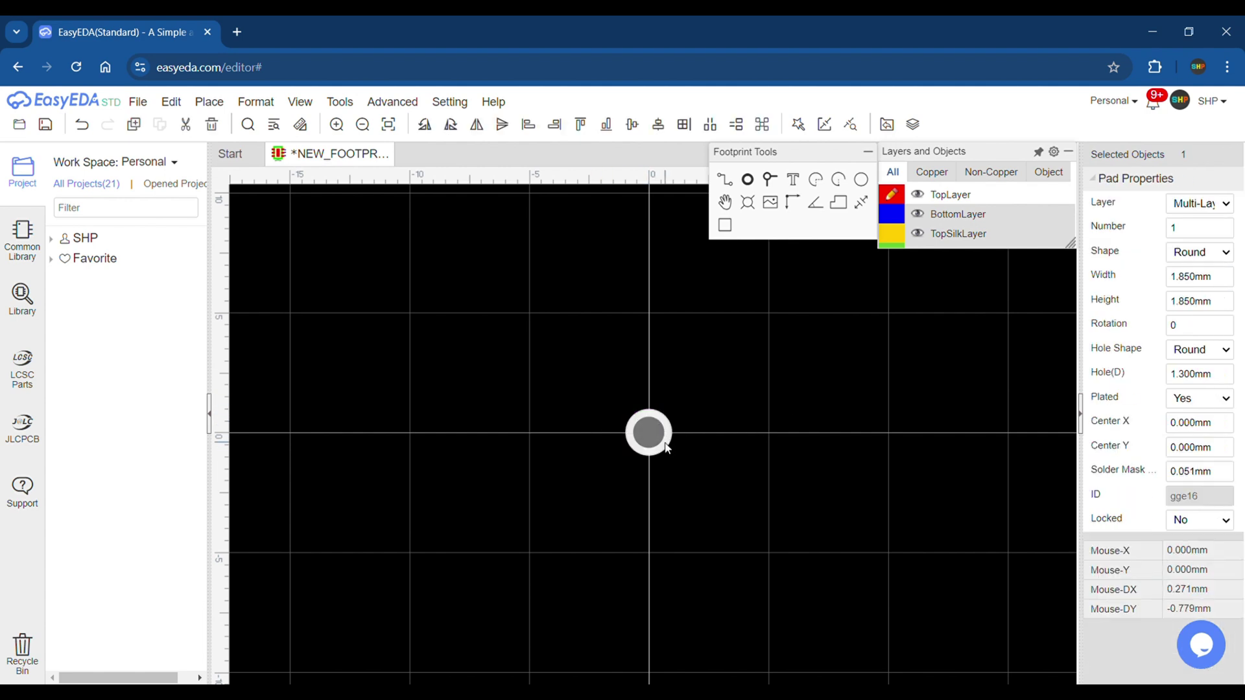
- Copy the pad from its centre and paste copies 5 mm to its right and left
right_click(666, 446)
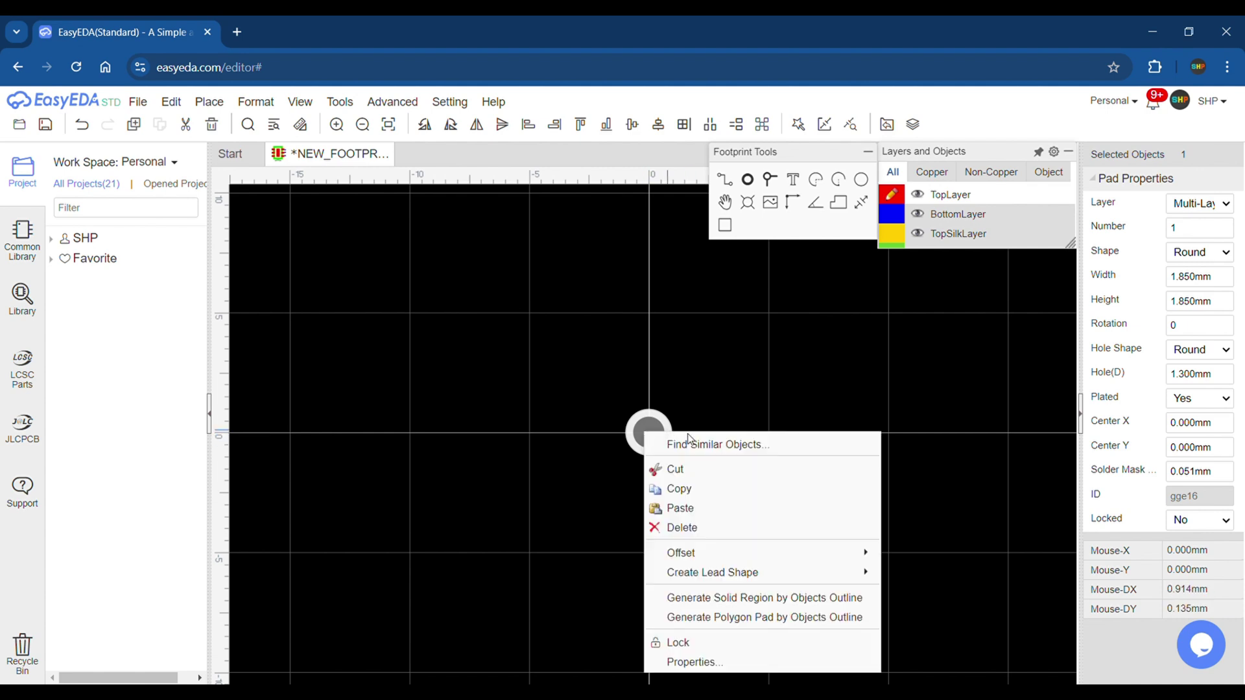
click(682, 486)
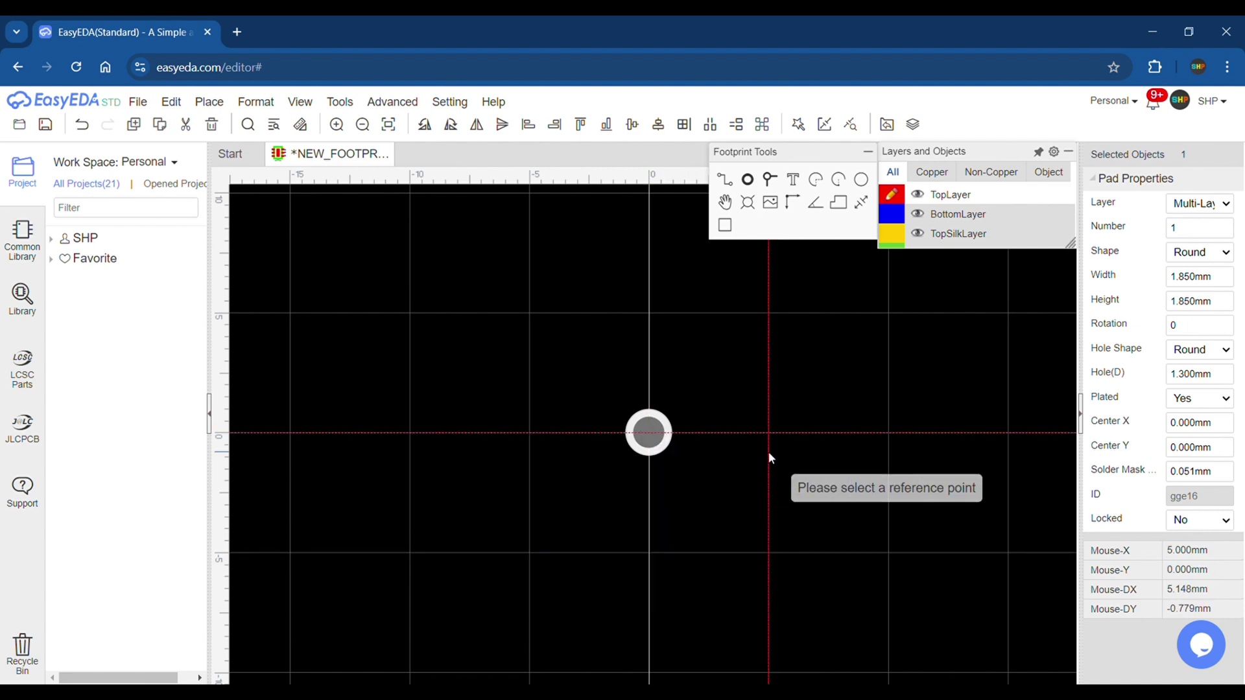
click(649, 433)
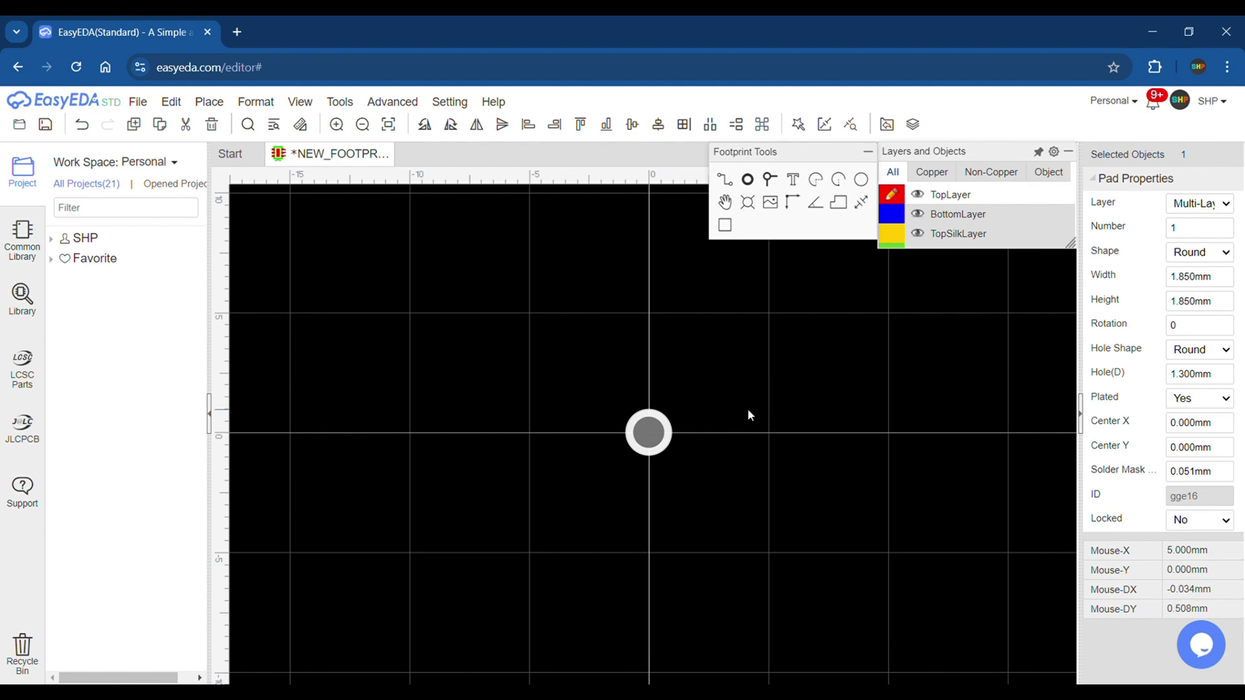
right_click(751, 417)
click(759, 484)
click(771, 448)
right_click(523, 434)
click(540, 505)
click(545, 472)
- Check the spacing between the outer pads with the Dimension tool
click(629, 391)
click(529, 433)
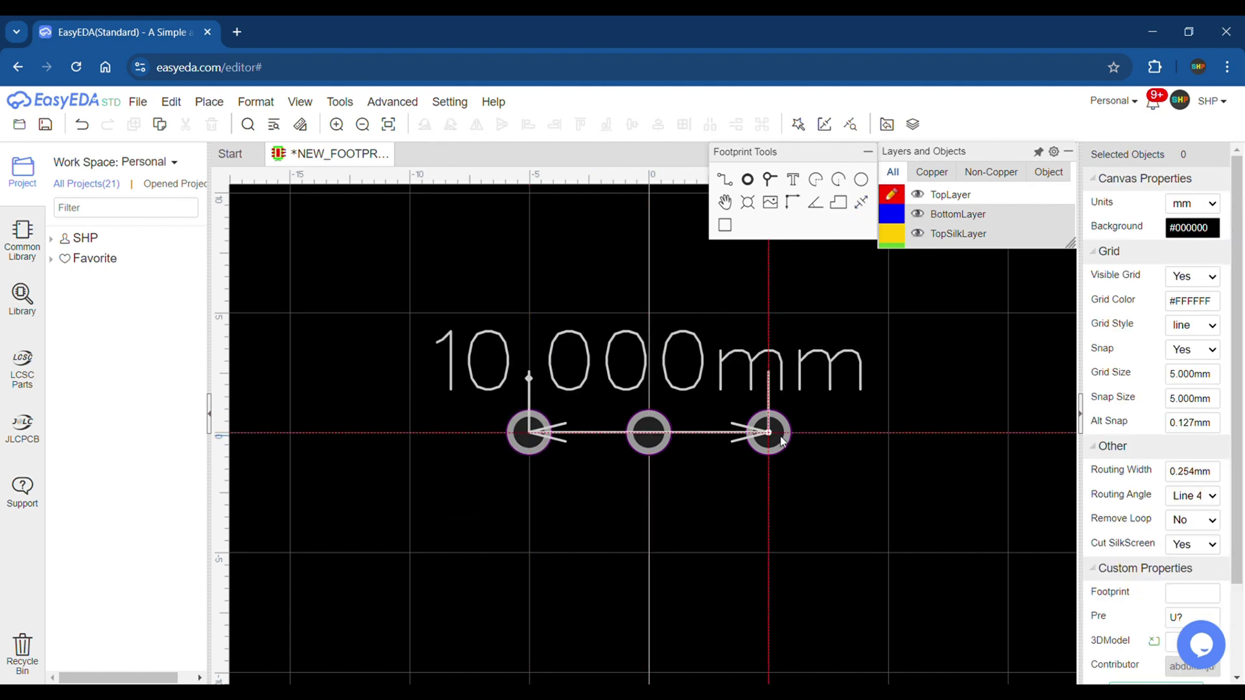
key(Escape)
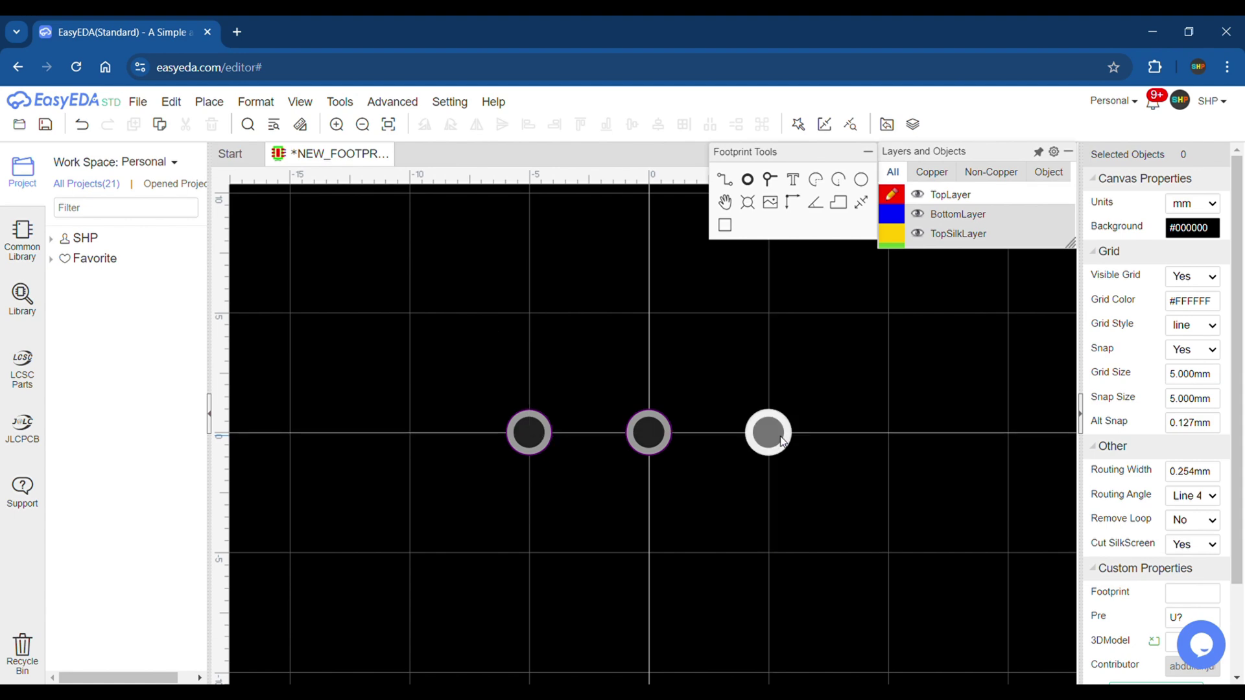
- Set the middle pad's number to 2 and re-enter the right pad's number as 3
click(530, 433)
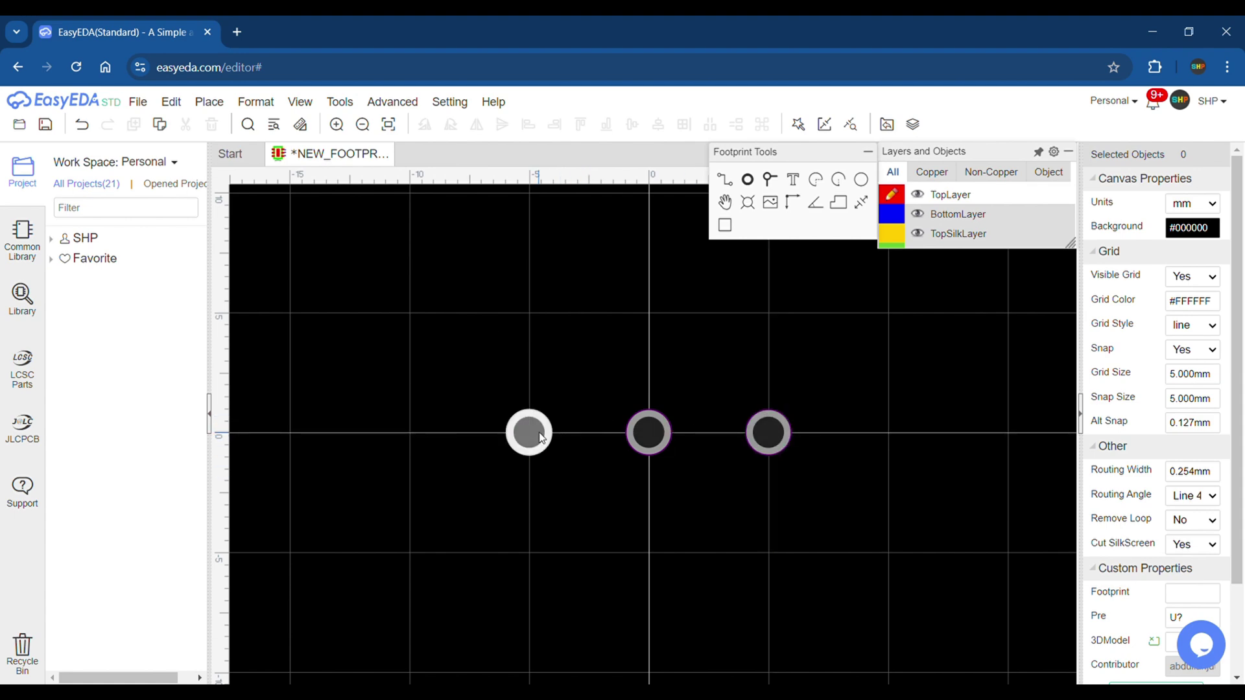
click(651, 433)
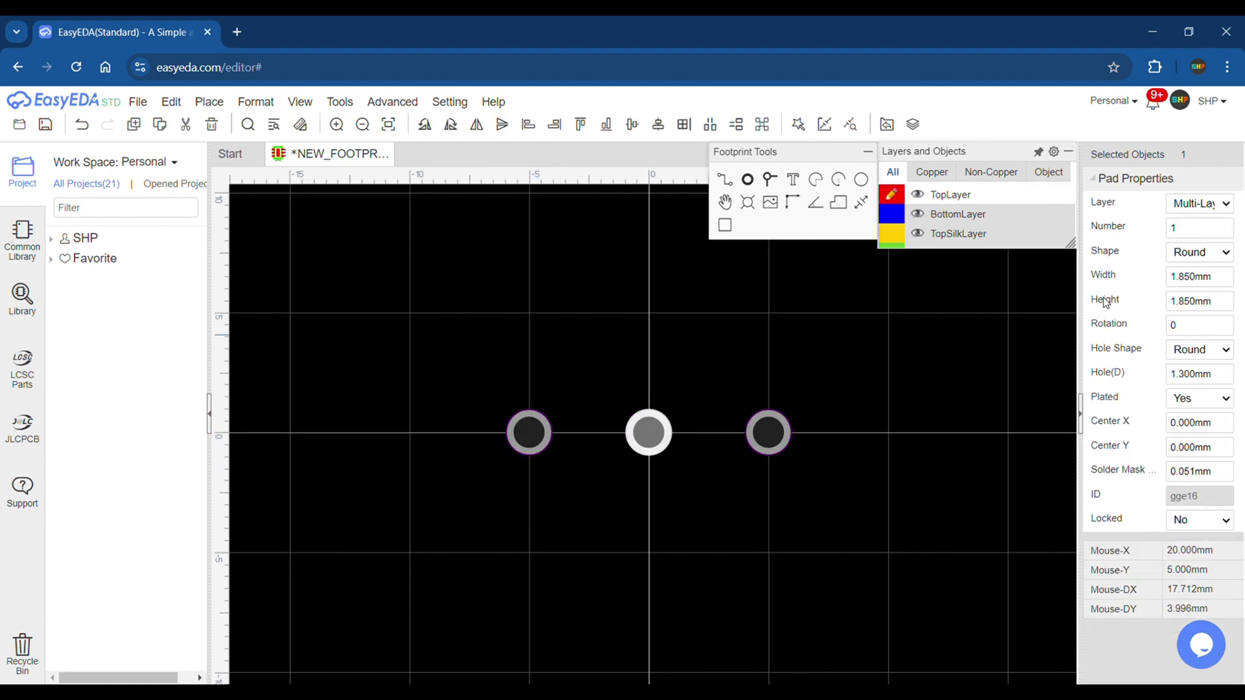
double_click(1189, 228)
text(2)
click(781, 436)
double_click(1185, 238)
click(828, 547)
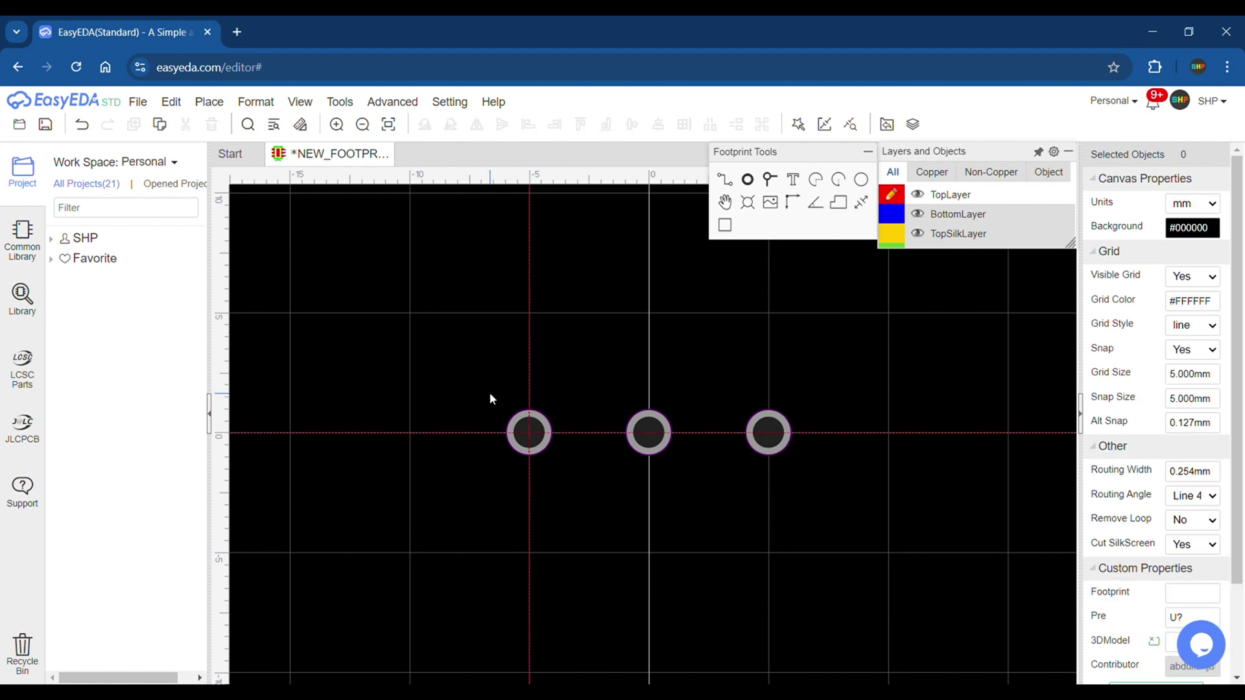
- Set the grid size and snap size to 0.5 mm
click(1190, 381)
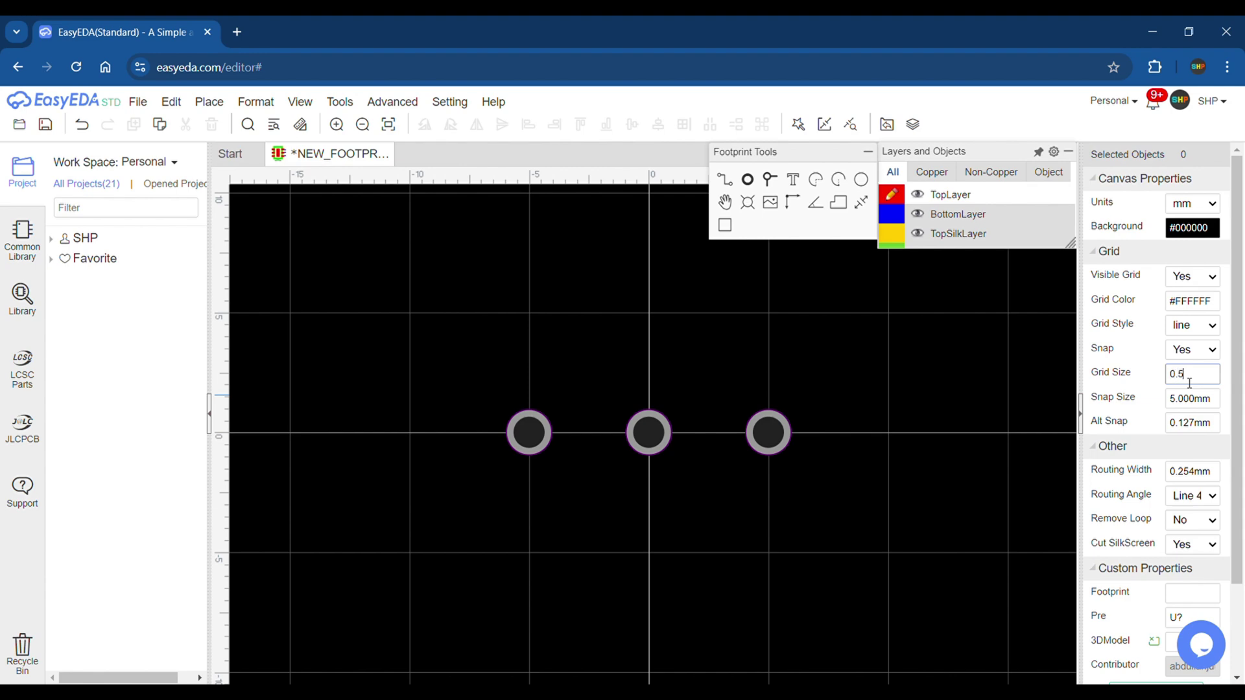
key(Return)
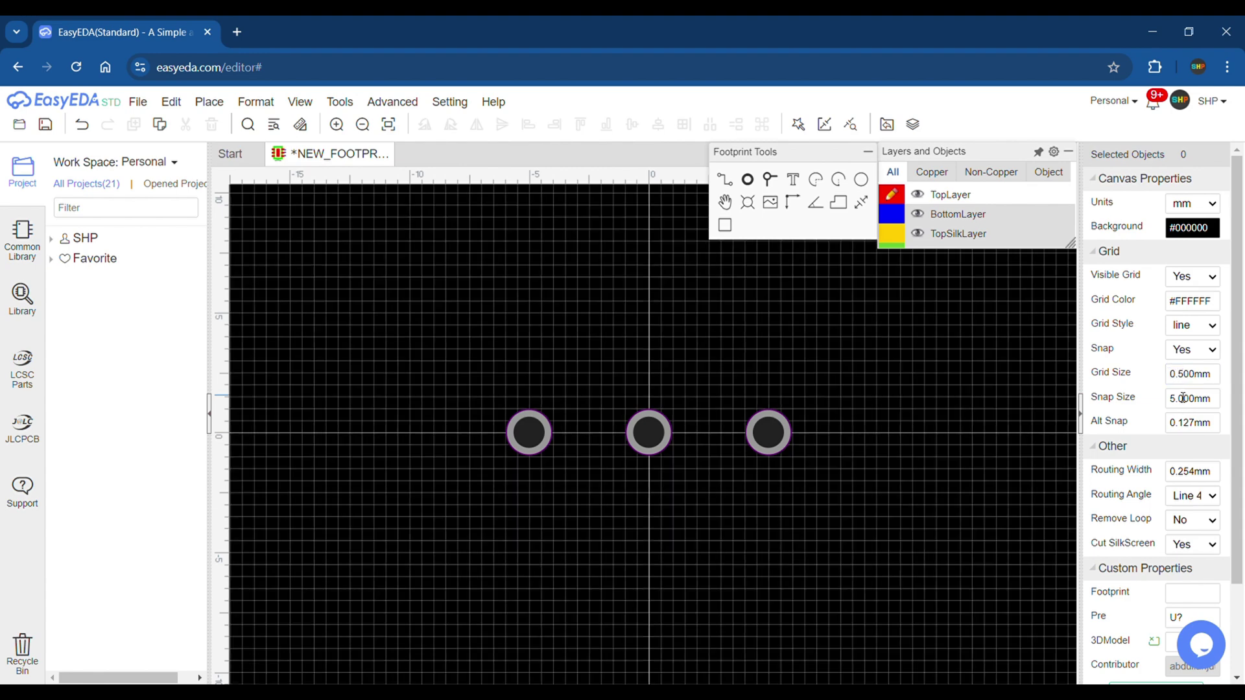
click(1181, 397)
text(0.5)
key(Return)
- Draw silkscreen rectangles for the knob body around the pads, the collar and the tall shaft
scroll(653, 433, up, 3)
scroll(681, 429, down, 2)
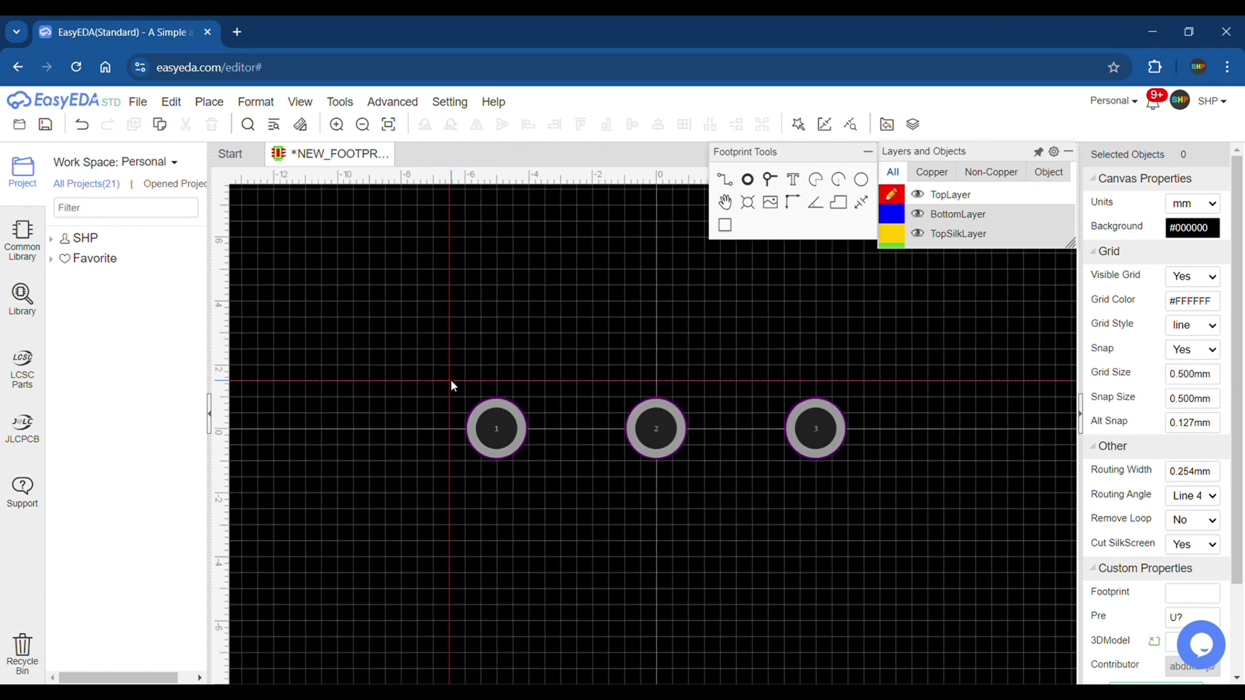
drag(451, 379, 868, 525)
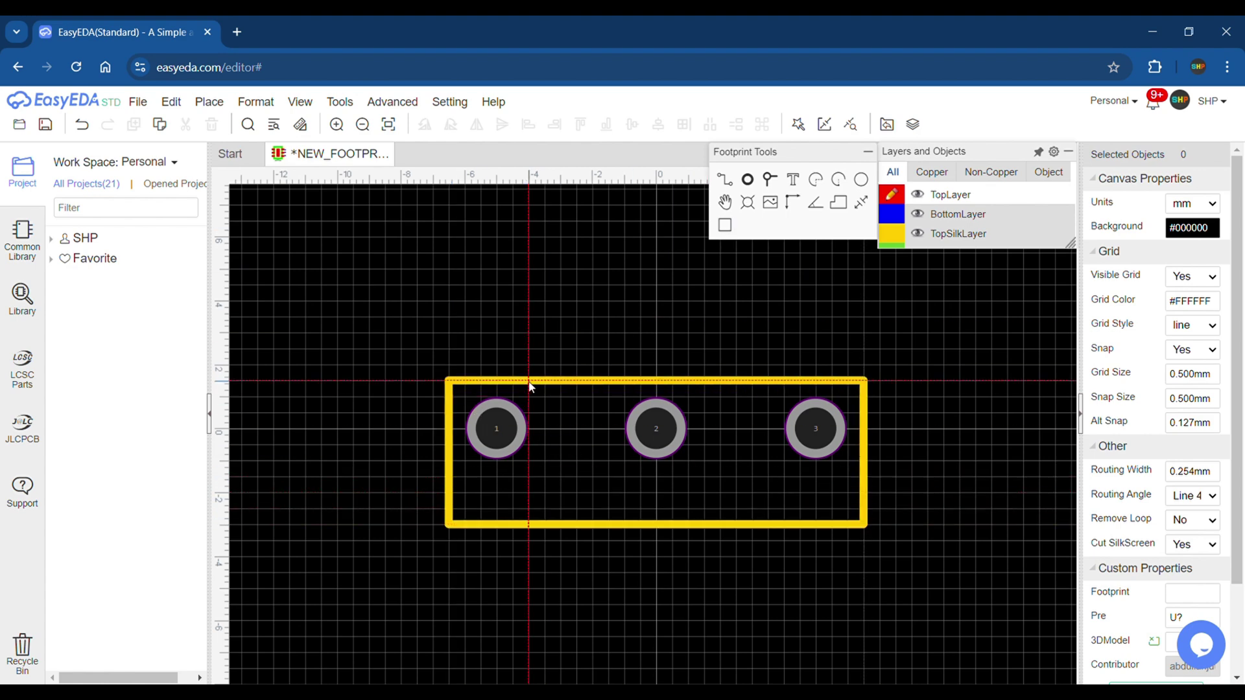
drag(544, 381, 767, 348)
scroll(766, 337, up, 3)
drag(602, 468, 700, 244)
scroll(745, 356, down, 3)
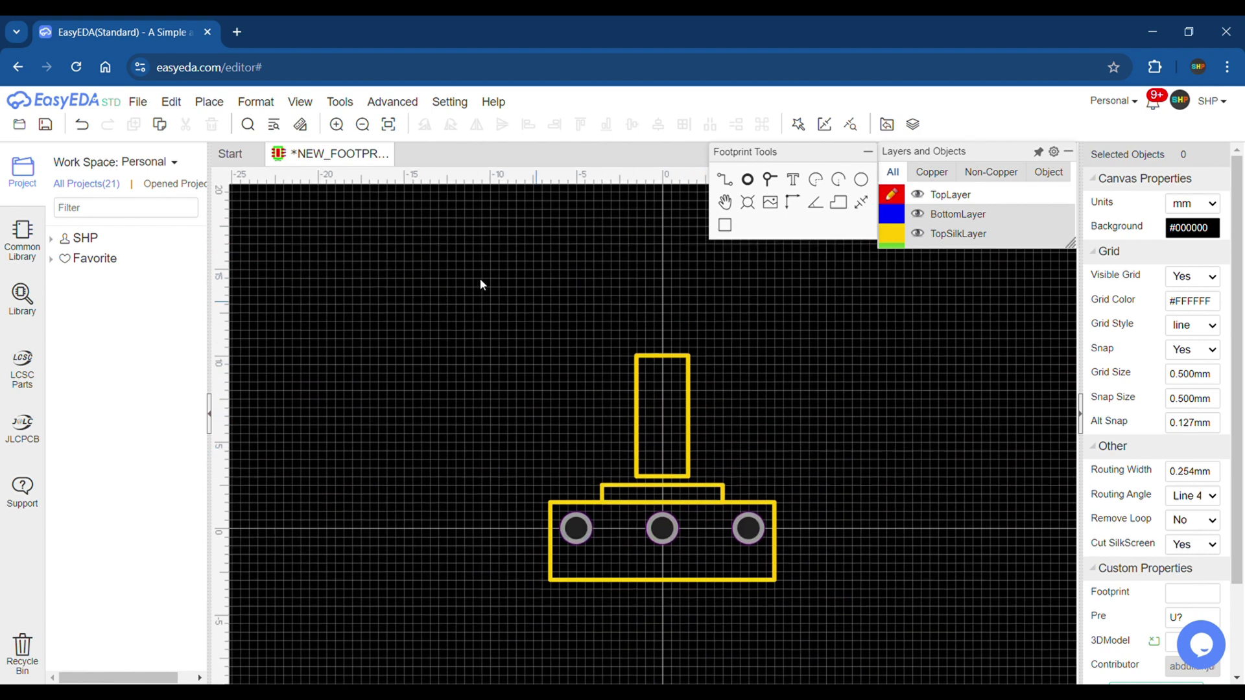
- Save the footprint to the library under the title KNOB_POTENTIOMETER
click(137, 102)
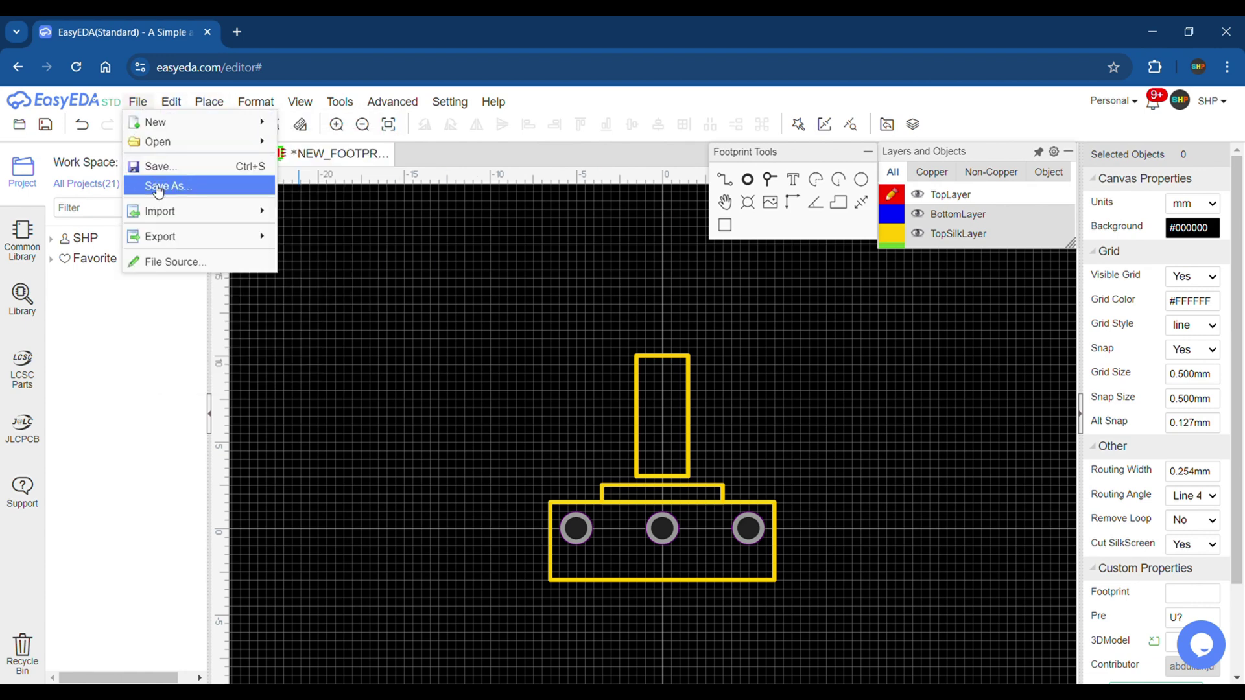
click(157, 187)
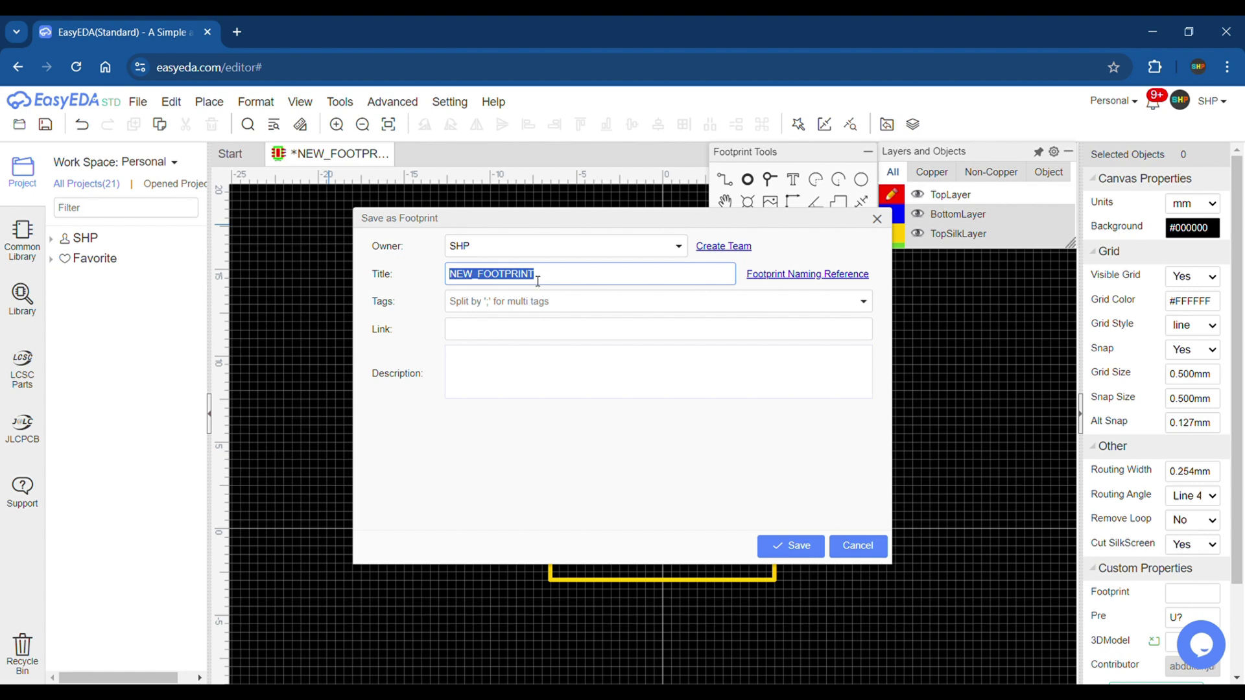
text(KN)
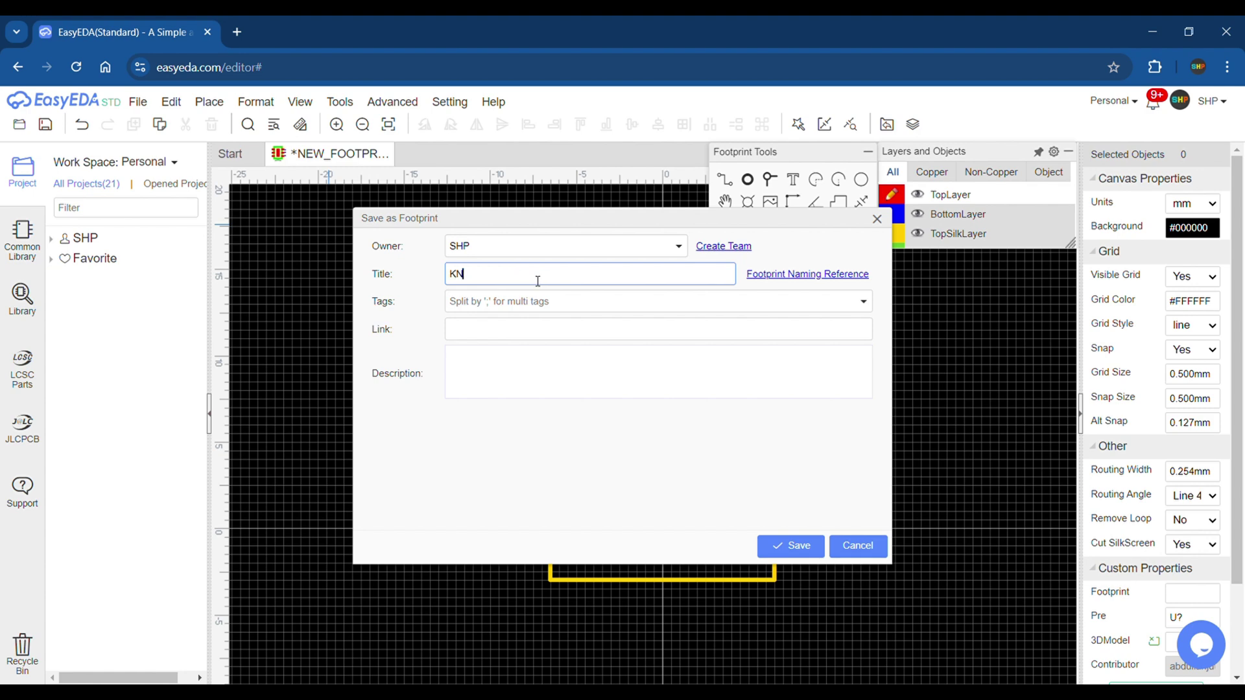
text(OB_POTENTIOMETER)
click(811, 548)
right_click(360, 154)
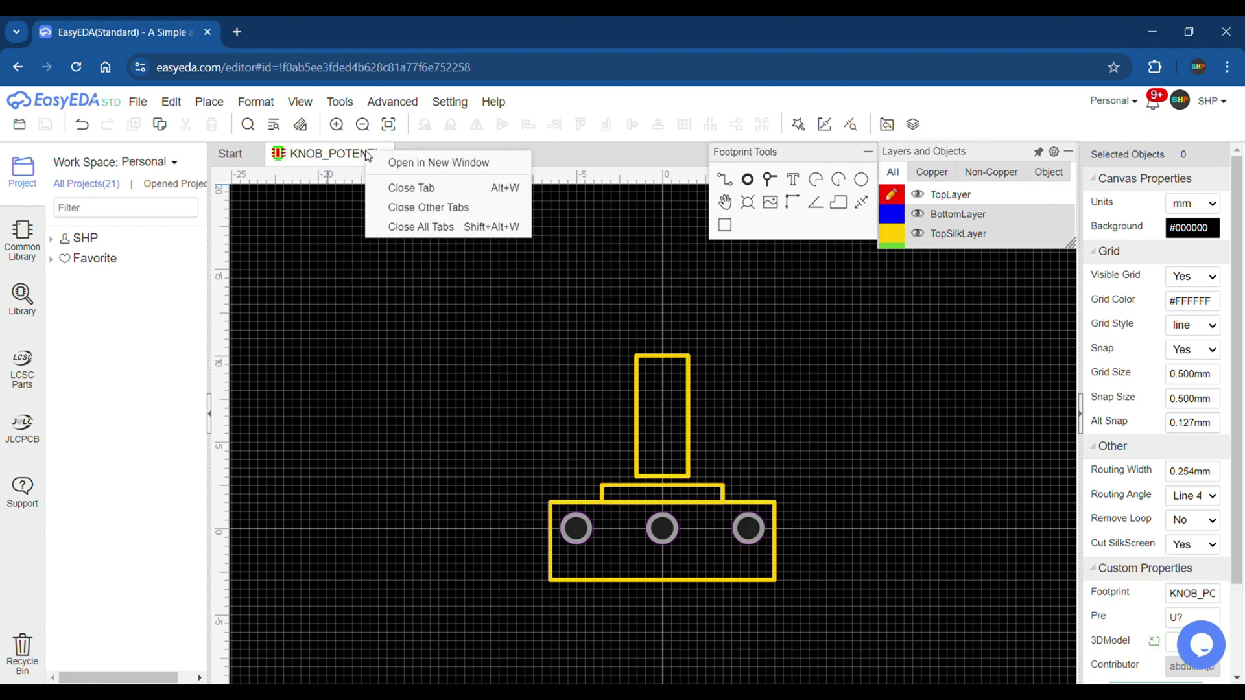
- Close the footprint tab and select Knob Potentiometer under All in My Libraries
click(392, 186)
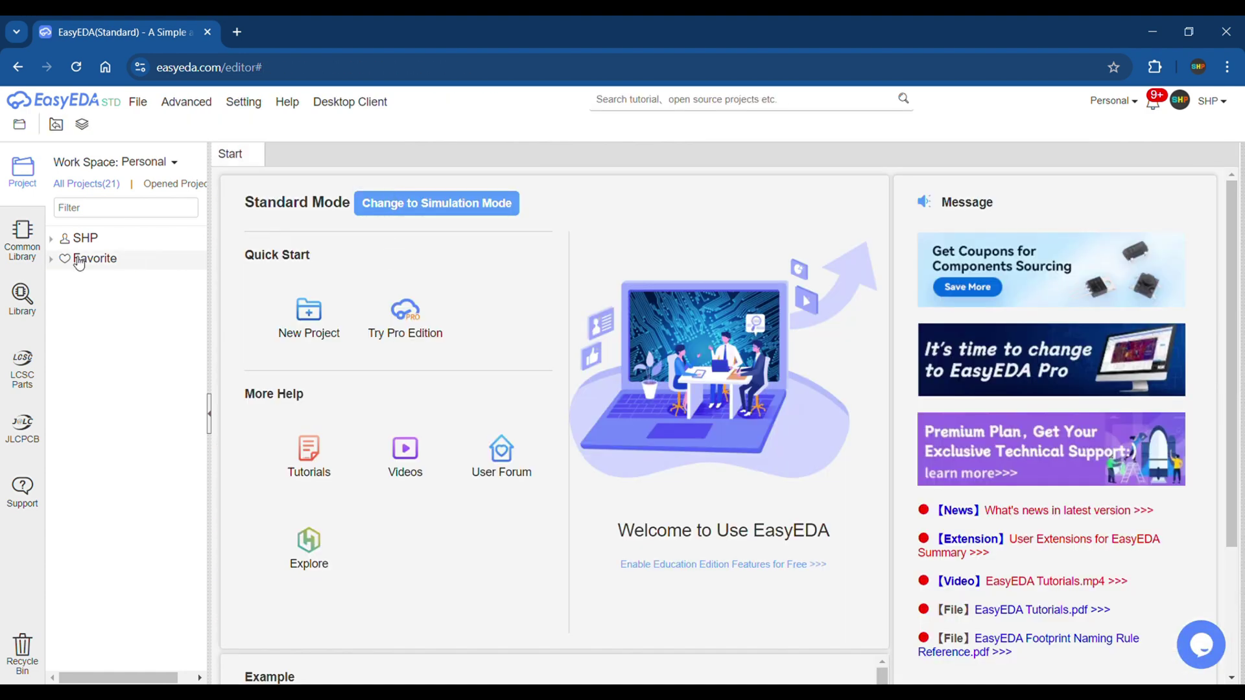
click(23, 305)
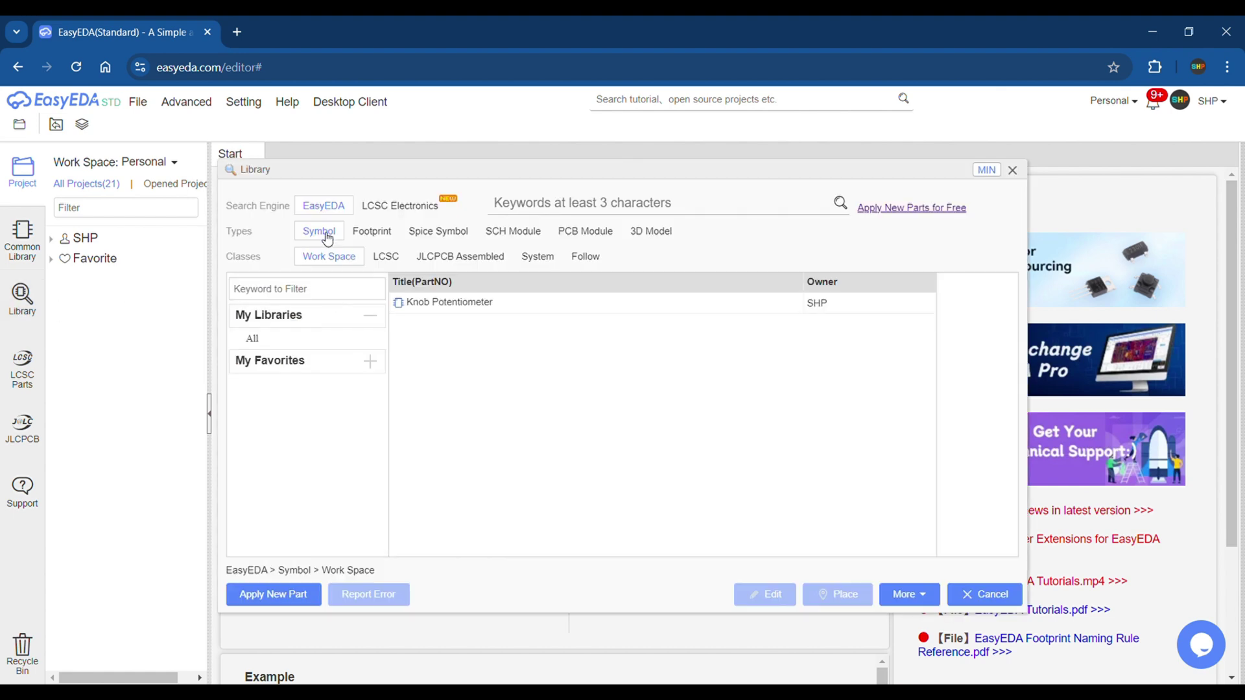
click(295, 346)
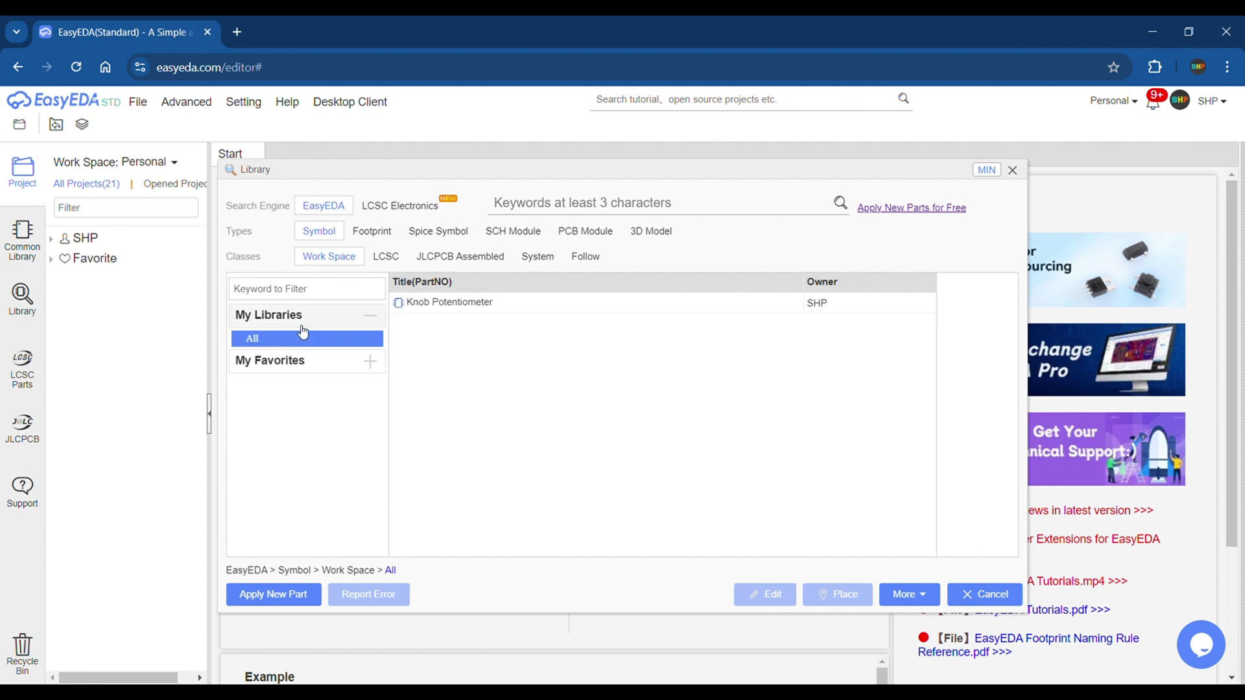
click(439, 308)
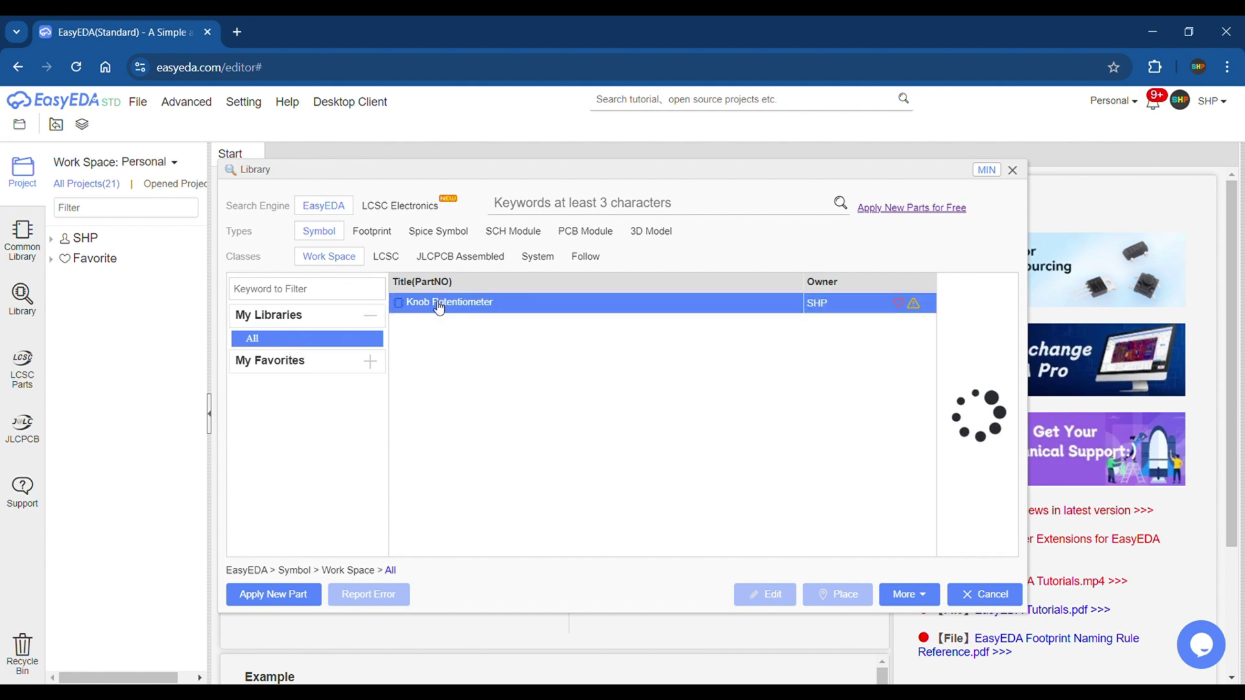
- Open the Knob Potentiometer symbol and its Footprint Manager's Select Footprint view
double_click(514, 313)
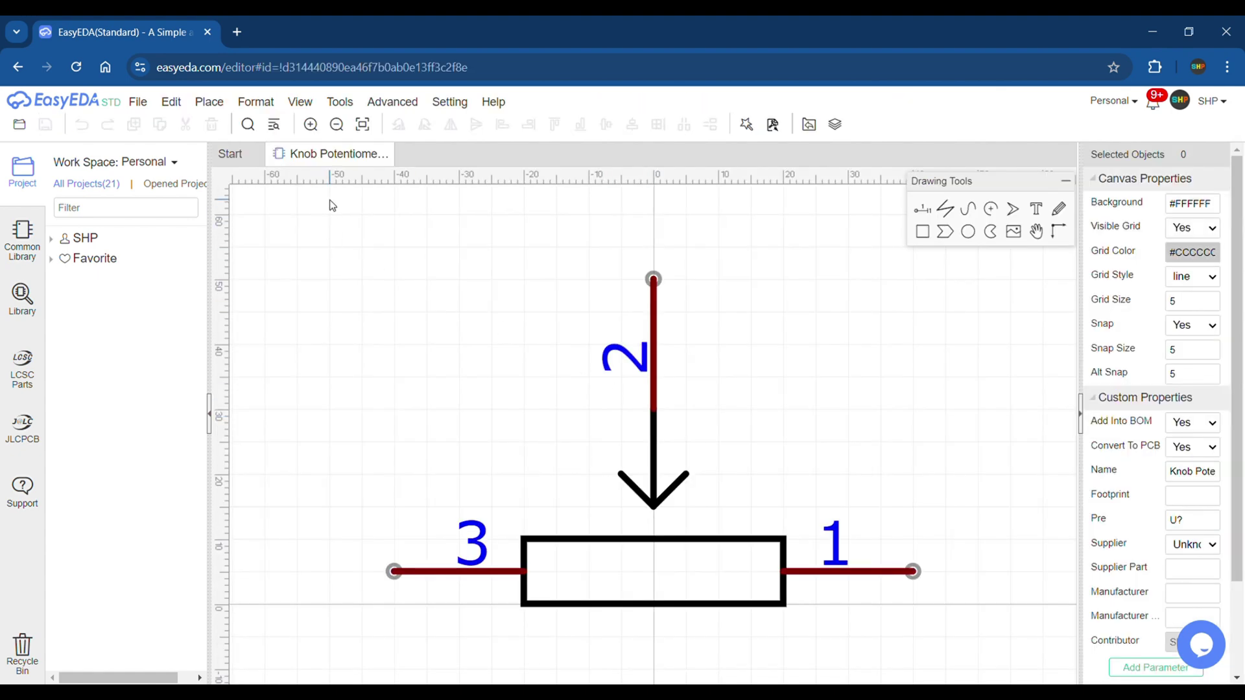
click(172, 103)
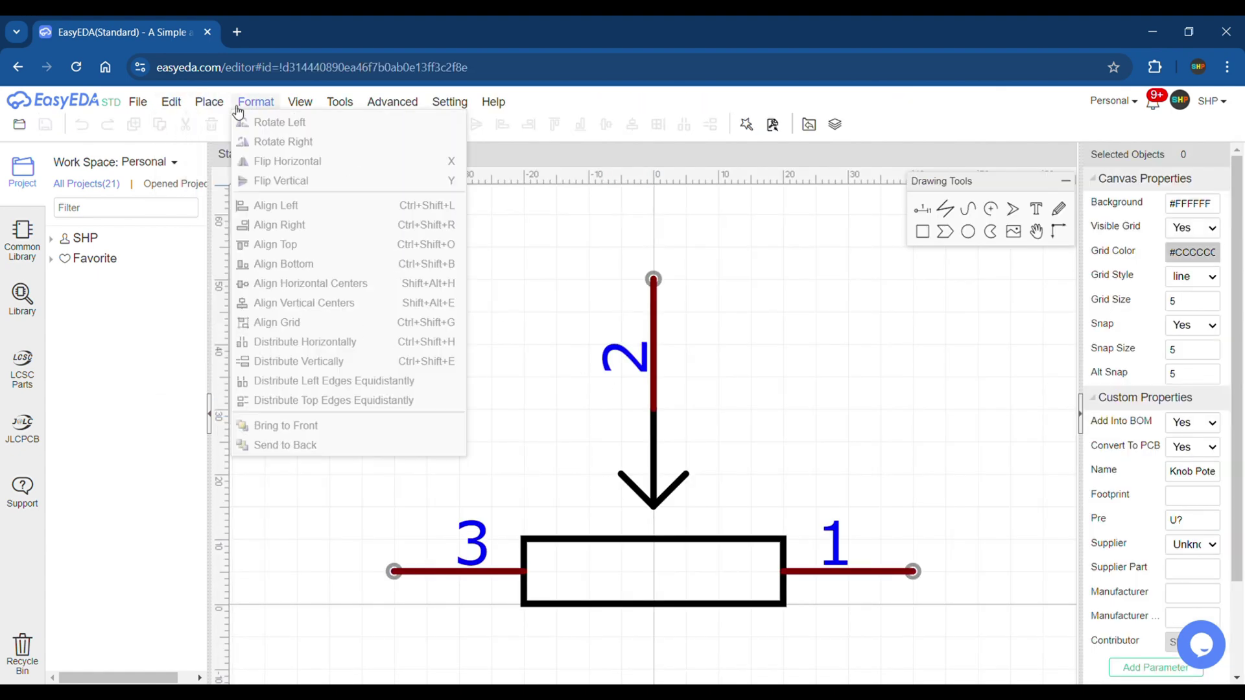
mouse_move(334, 104)
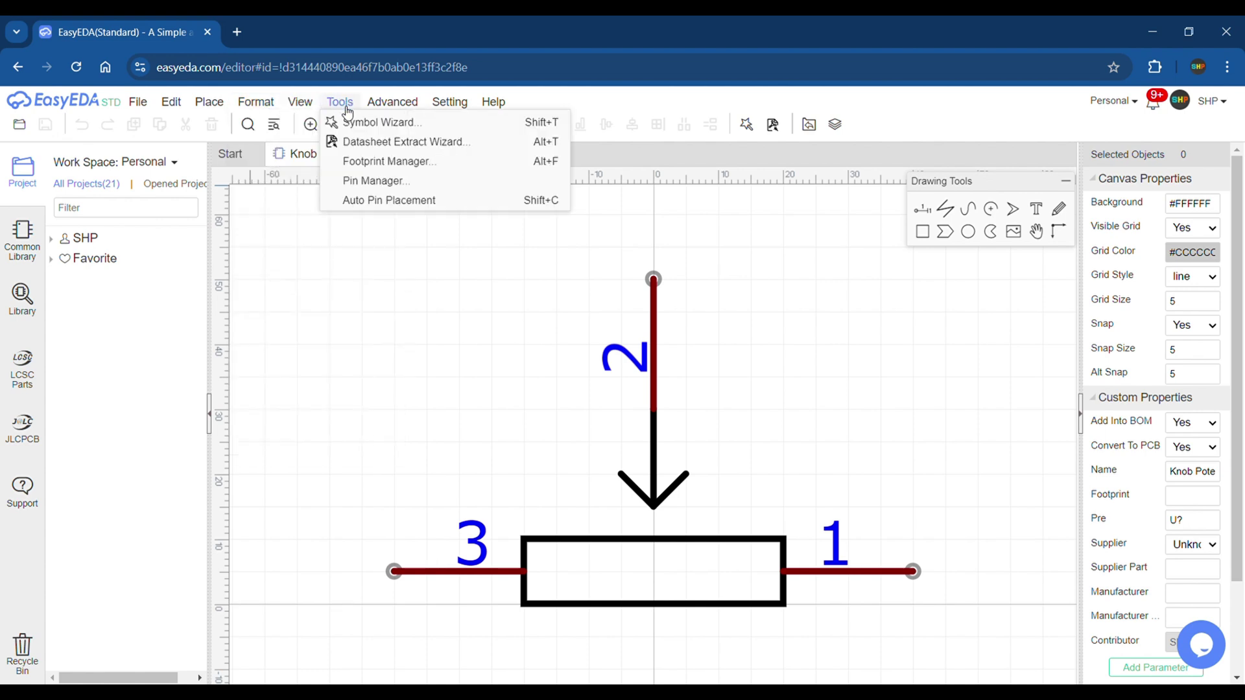
click(367, 162)
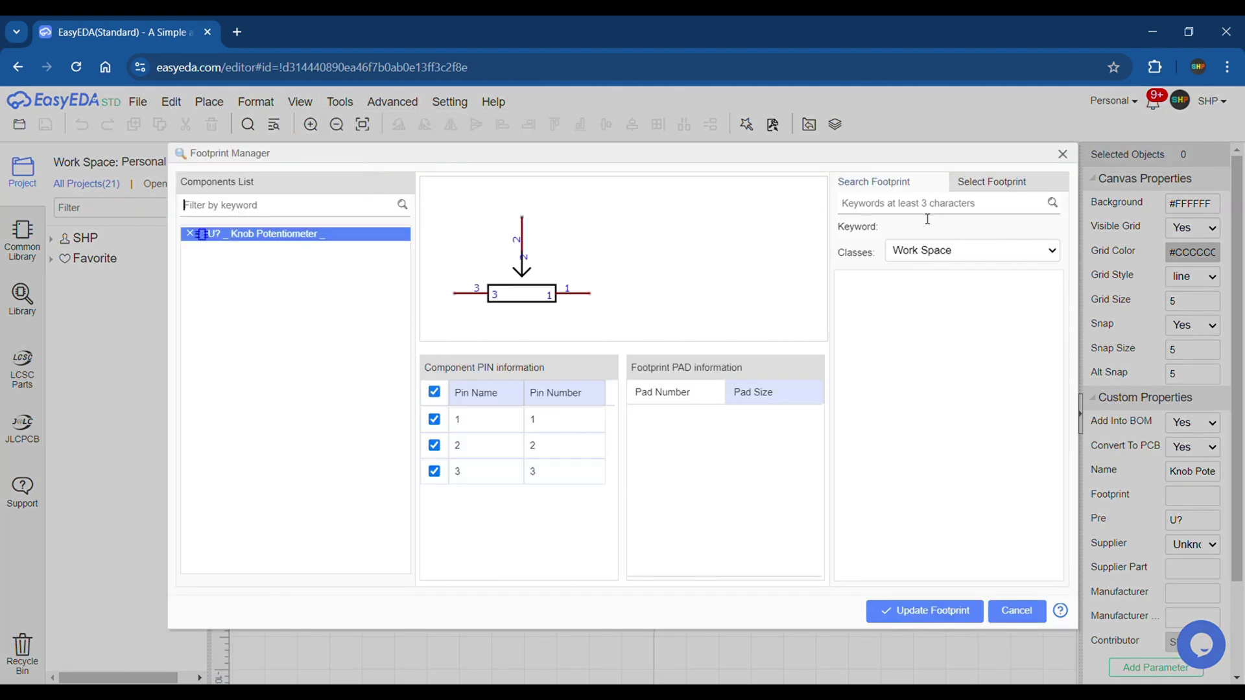
click(1015, 190)
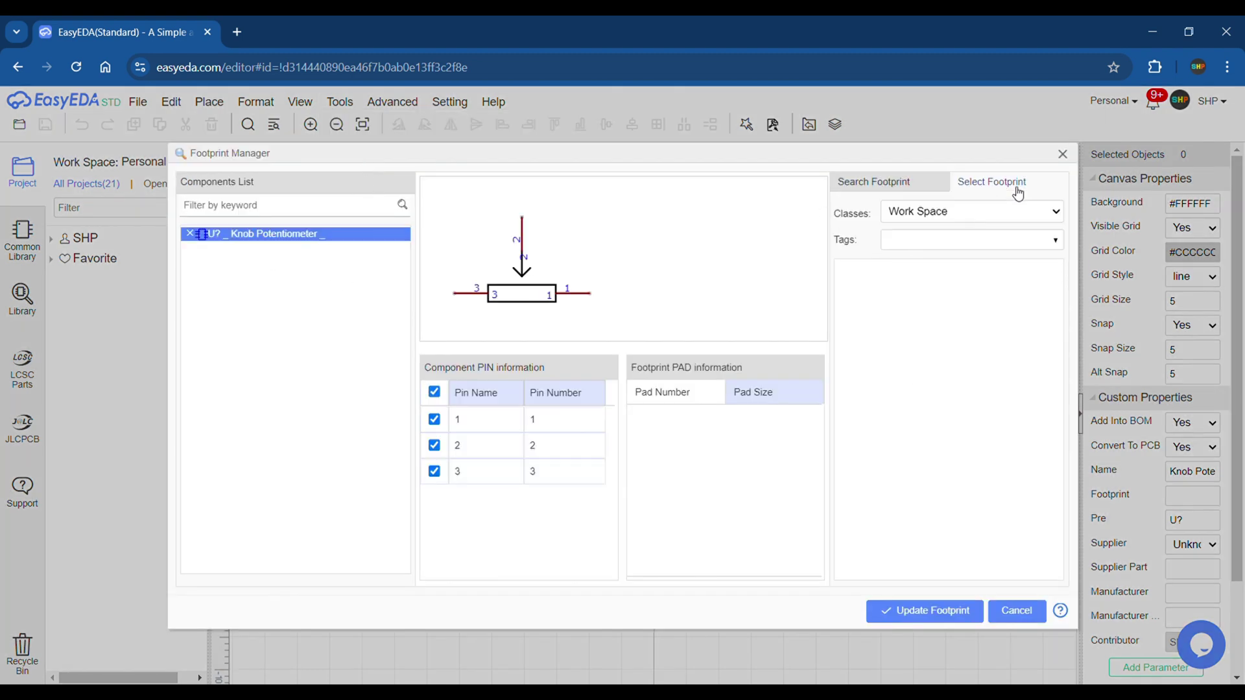
click(998, 220)
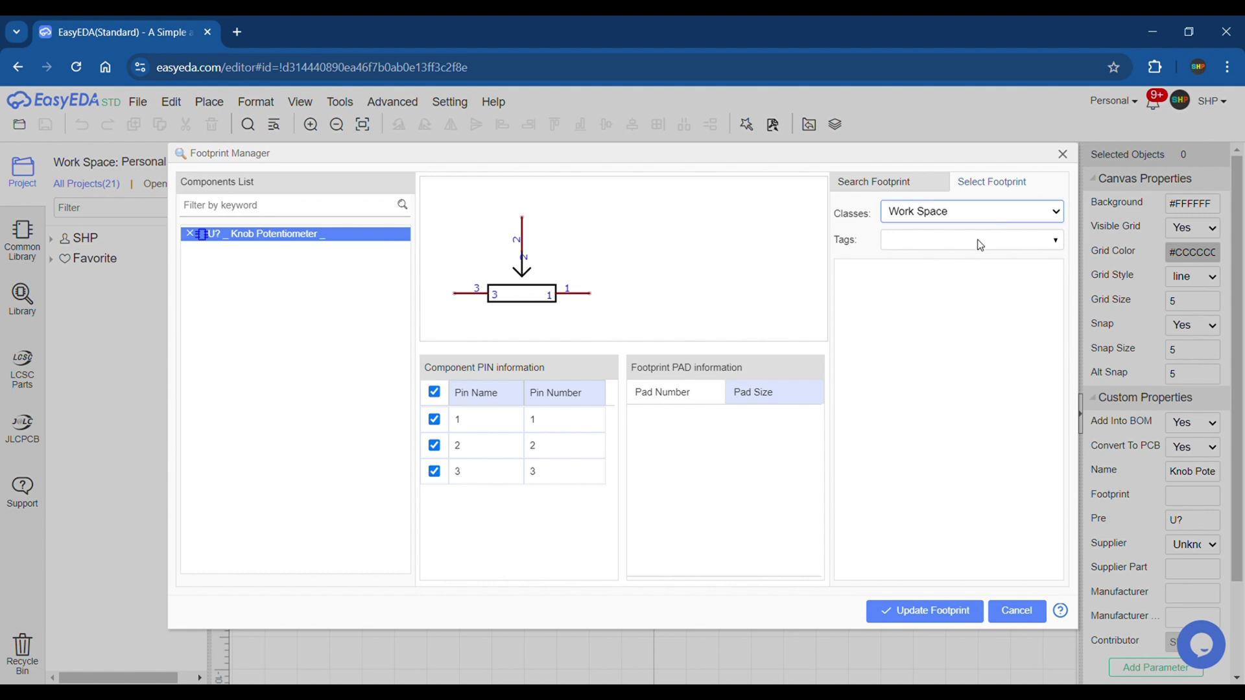
- Filter by All (My Libraries), pick KNOB_POTENTIOMETER and update the symbol's footprint
click(923, 244)
click(845, 299)
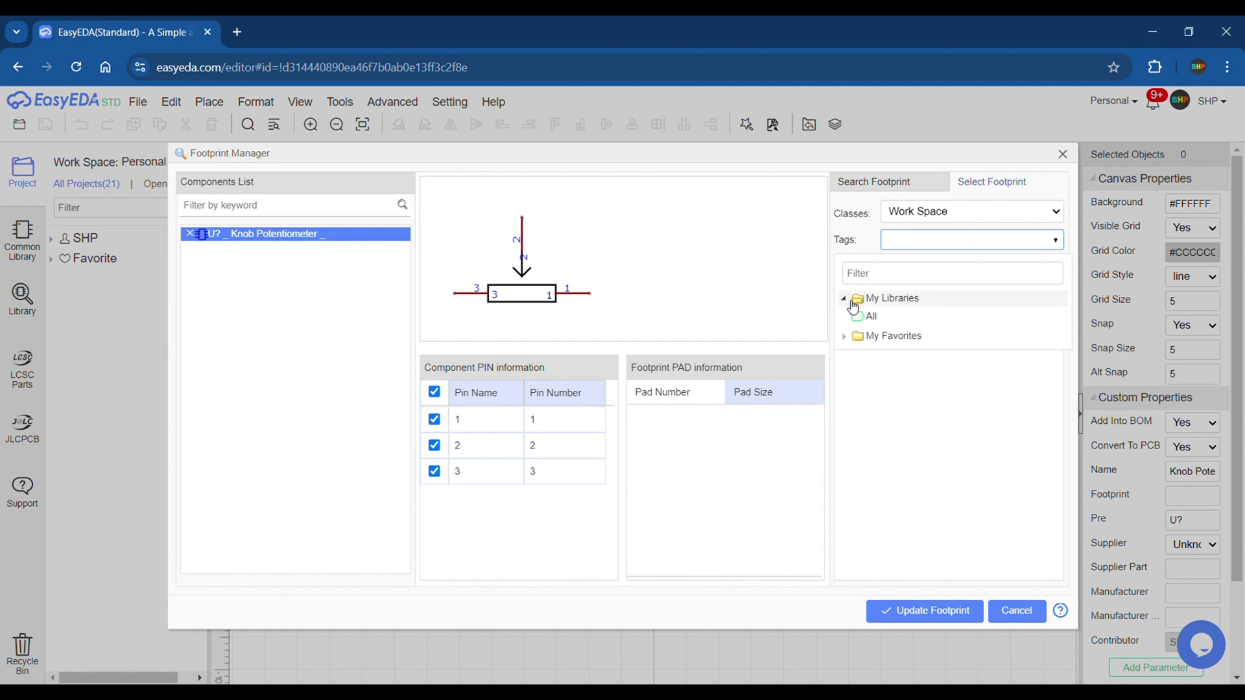
click(870, 317)
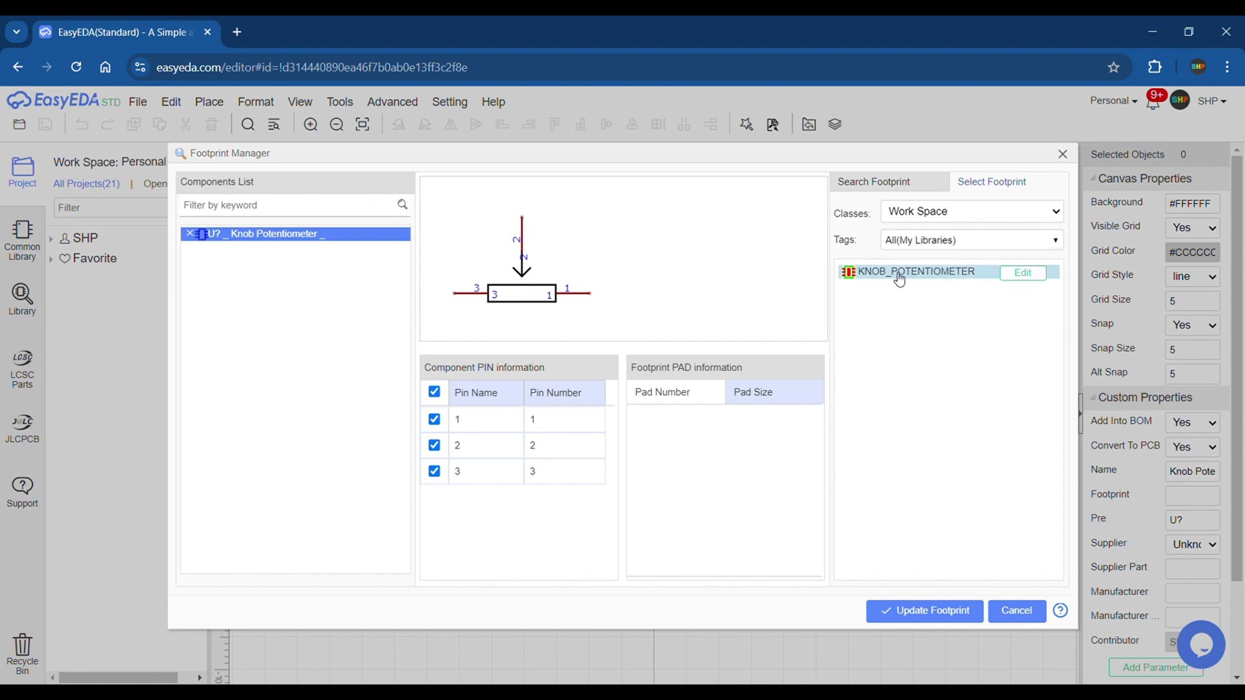
click(923, 279)
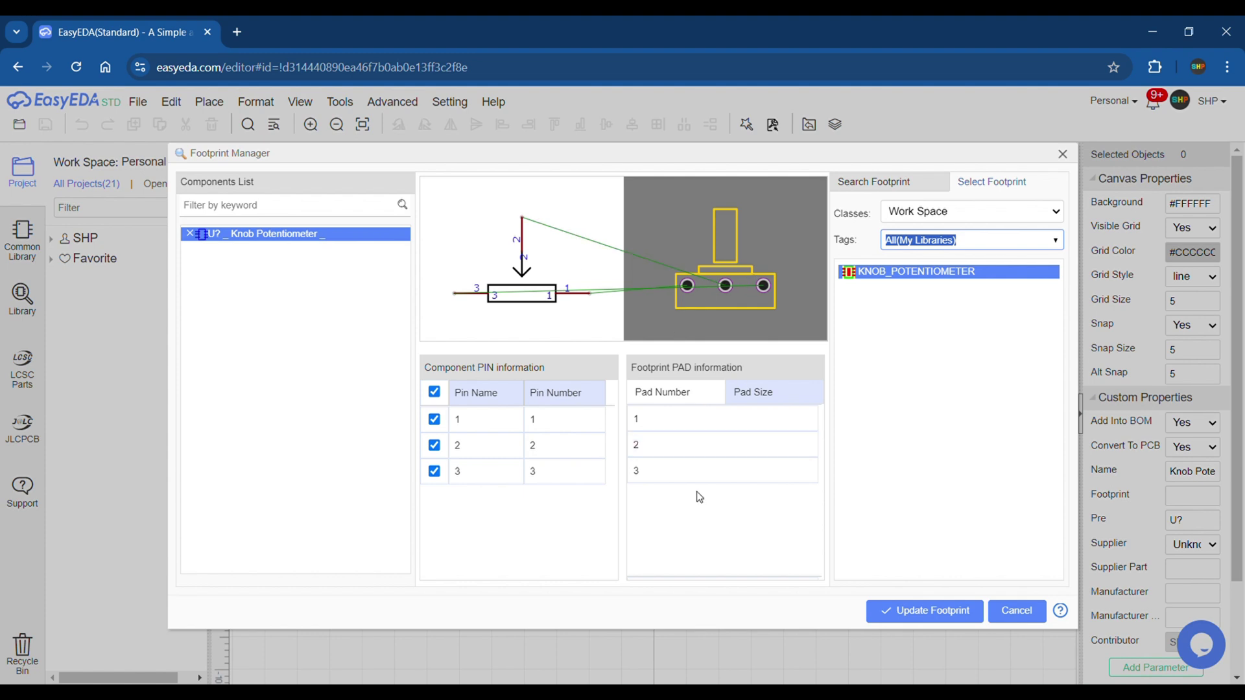
click(752, 392)
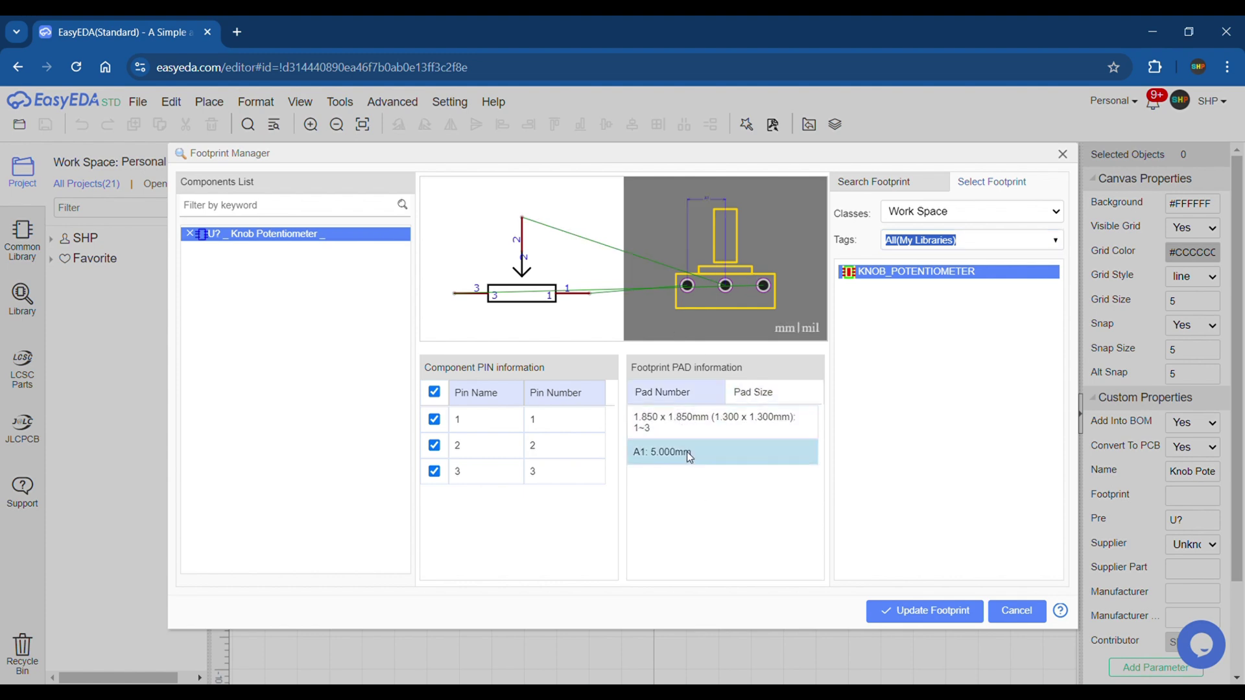
click(926, 613)
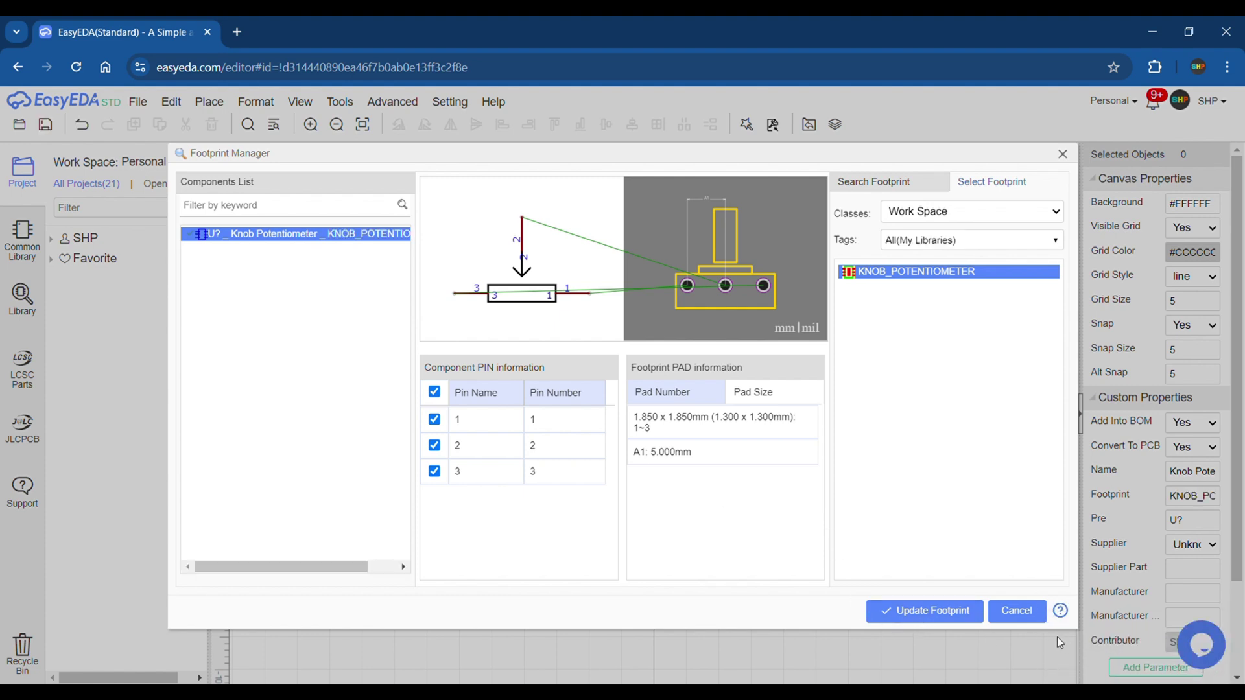
click(1016, 611)
right_click(758, 372)
click(722, 275)
click(139, 102)
- Save the symbol, place Knob Potentiometer as U1 on Test Project's Sheet_1, and save
mouse_move(158, 122)
click(159, 166)
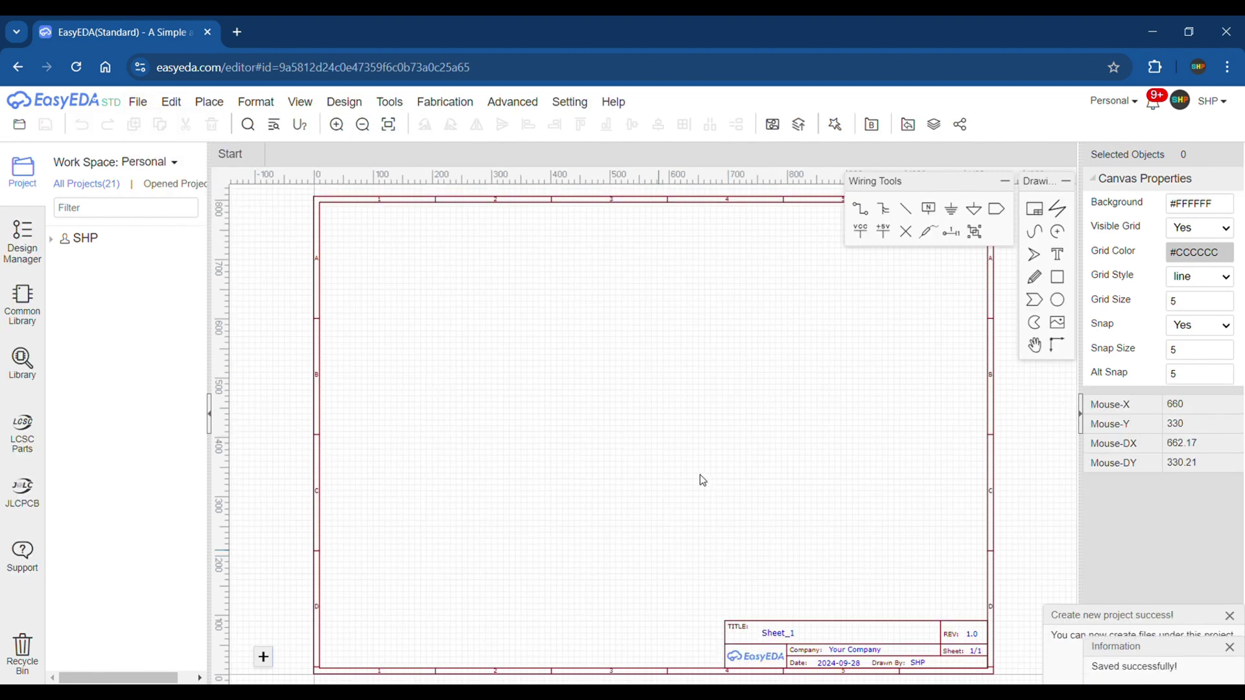
click(14, 363)
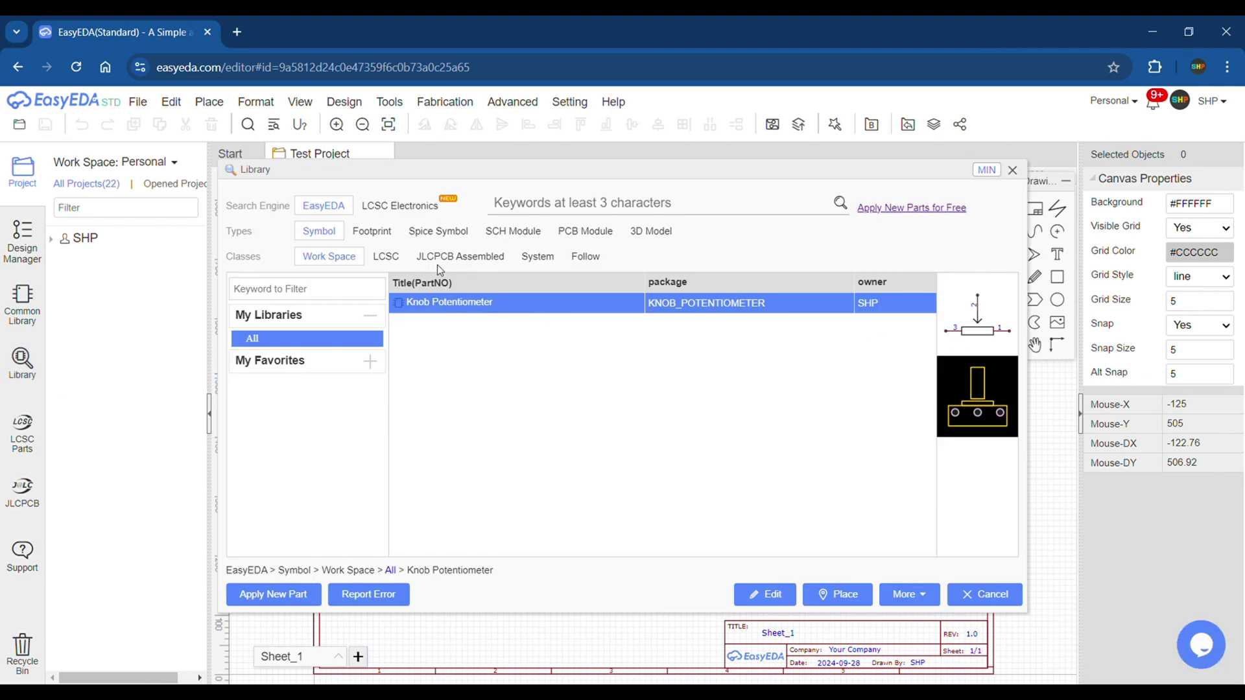
click(837, 594)
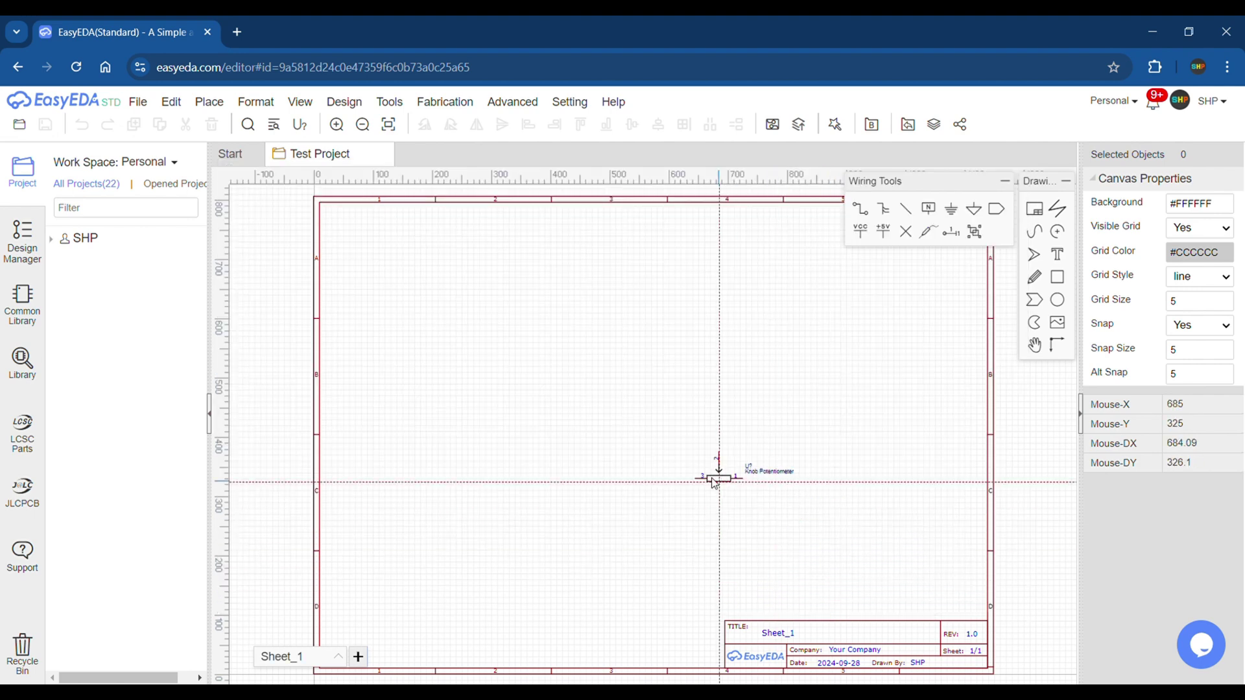
click(602, 438)
key(Escape)
scroll(603, 448, up, 3)
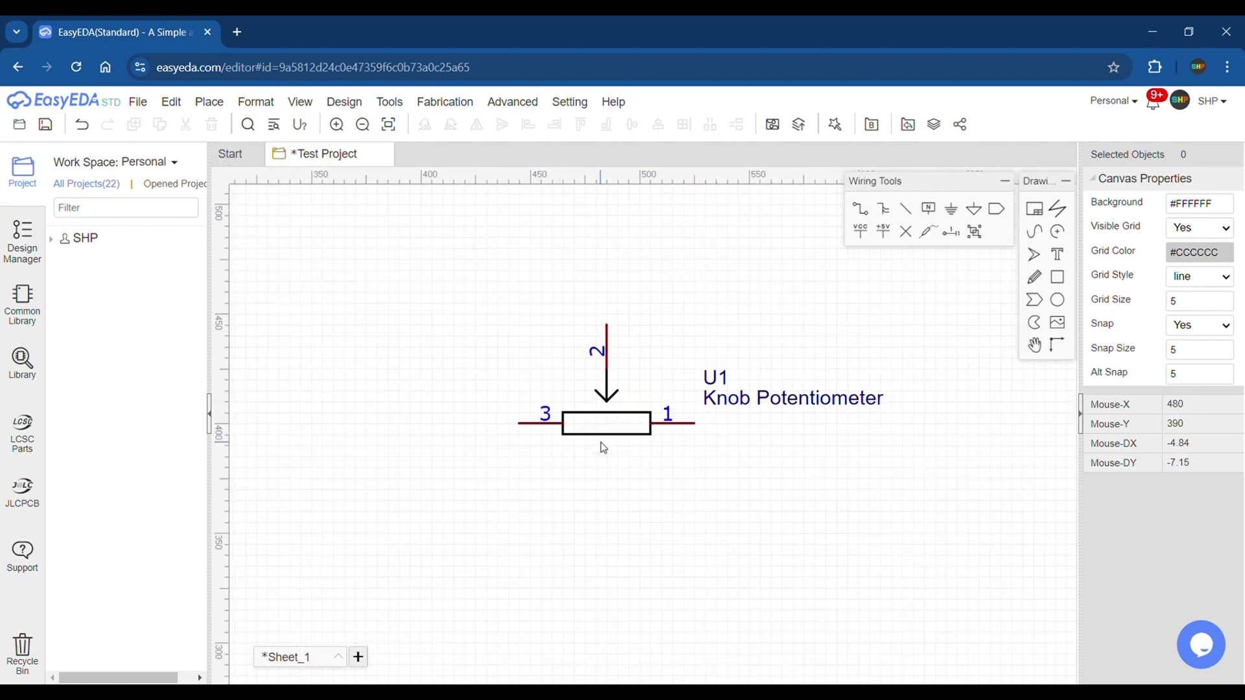
mouse_move(199, 179)
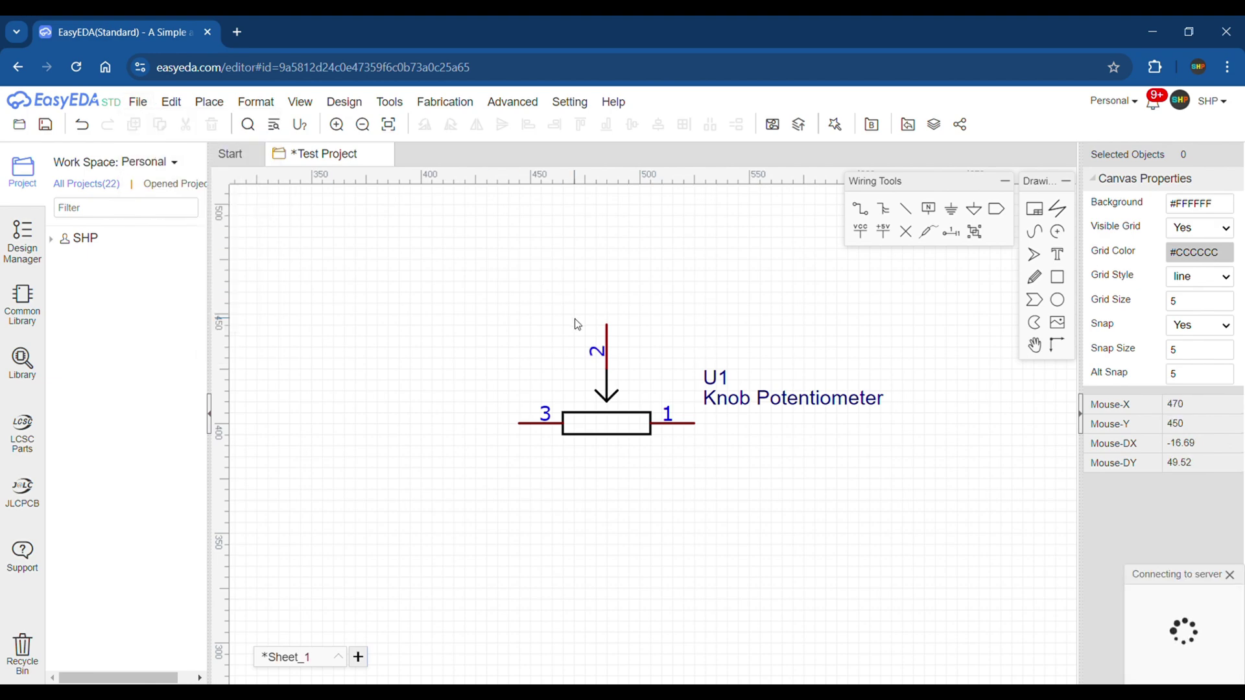
key(ctrl+s)
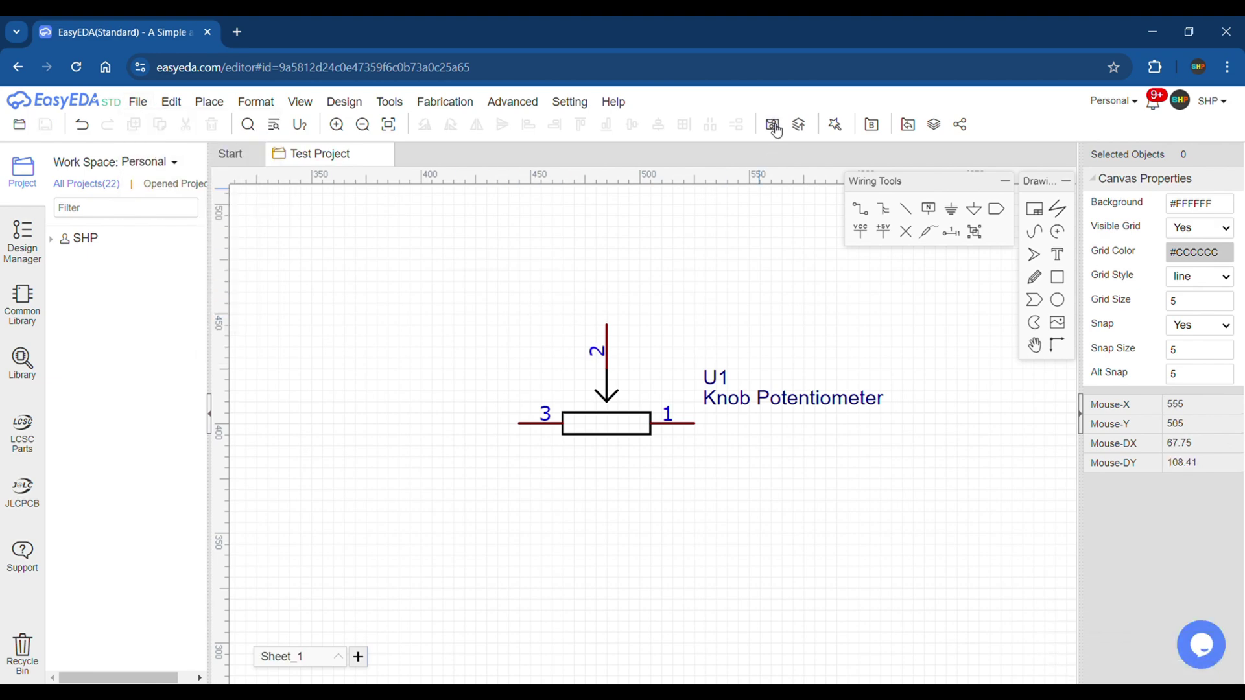
- Convert to a PCB with the default outline, move U1 inside it, and view in 3D
click(776, 128)
click(681, 415)
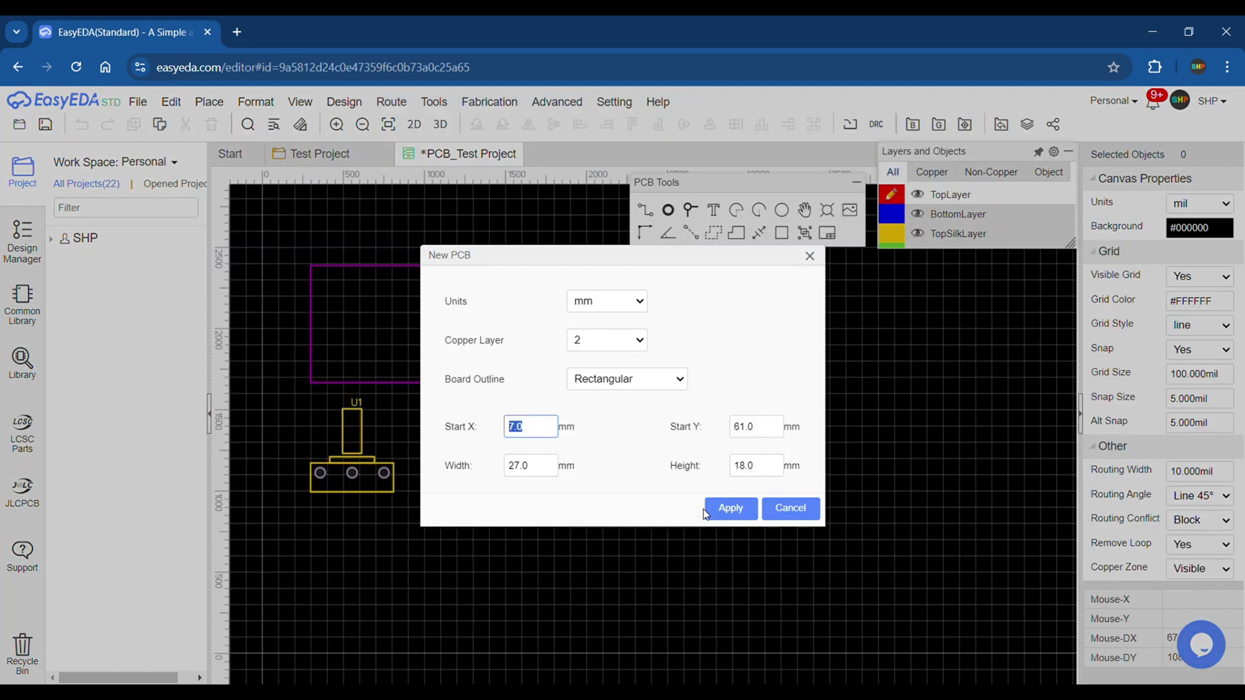
click(708, 512)
drag(353, 454, 391, 331)
right_drag(556, 384, 770, 474)
click(698, 477)
key(alt+3)
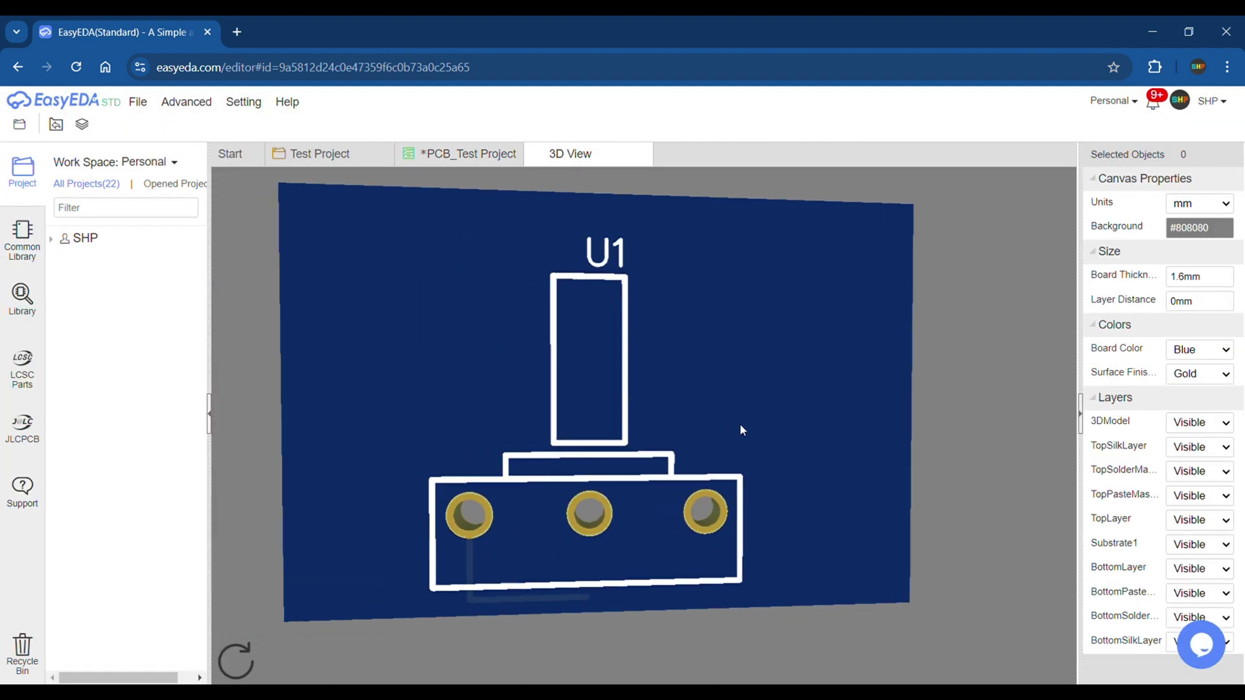